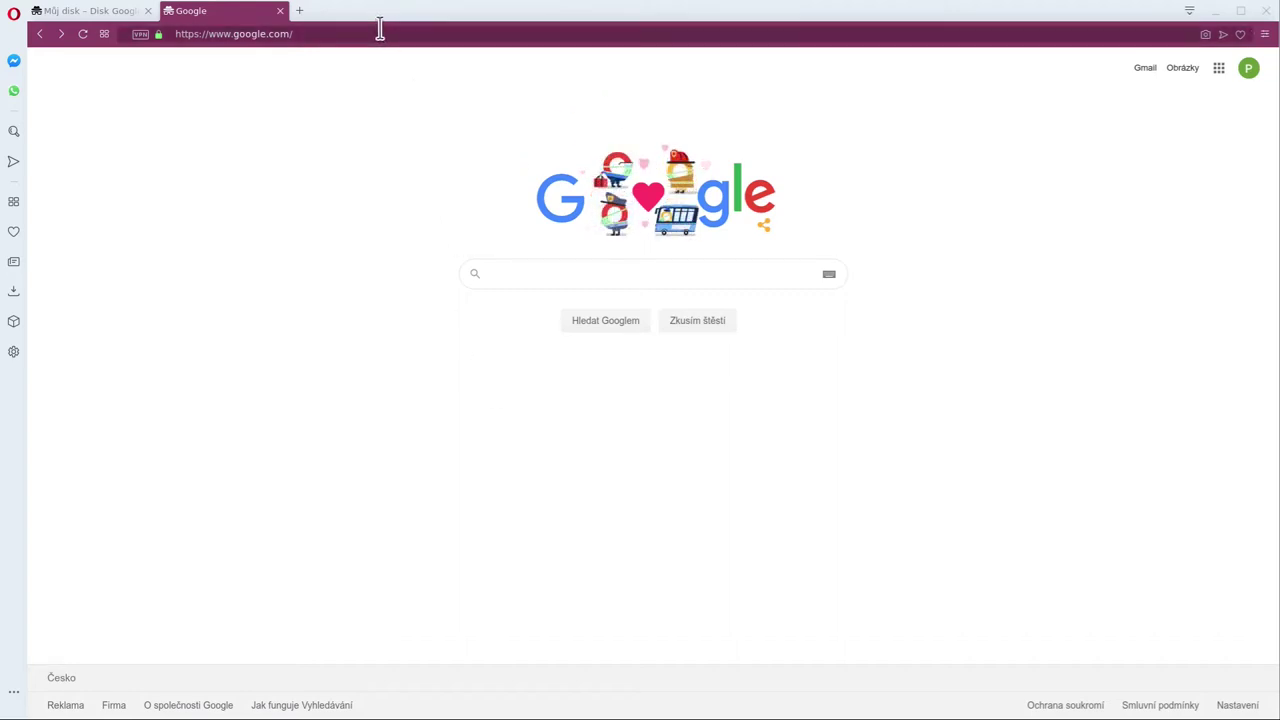
# Step: Search Google for "google takeout" and open the Account - Google Takeout result
pyautogui.click(380, 30)
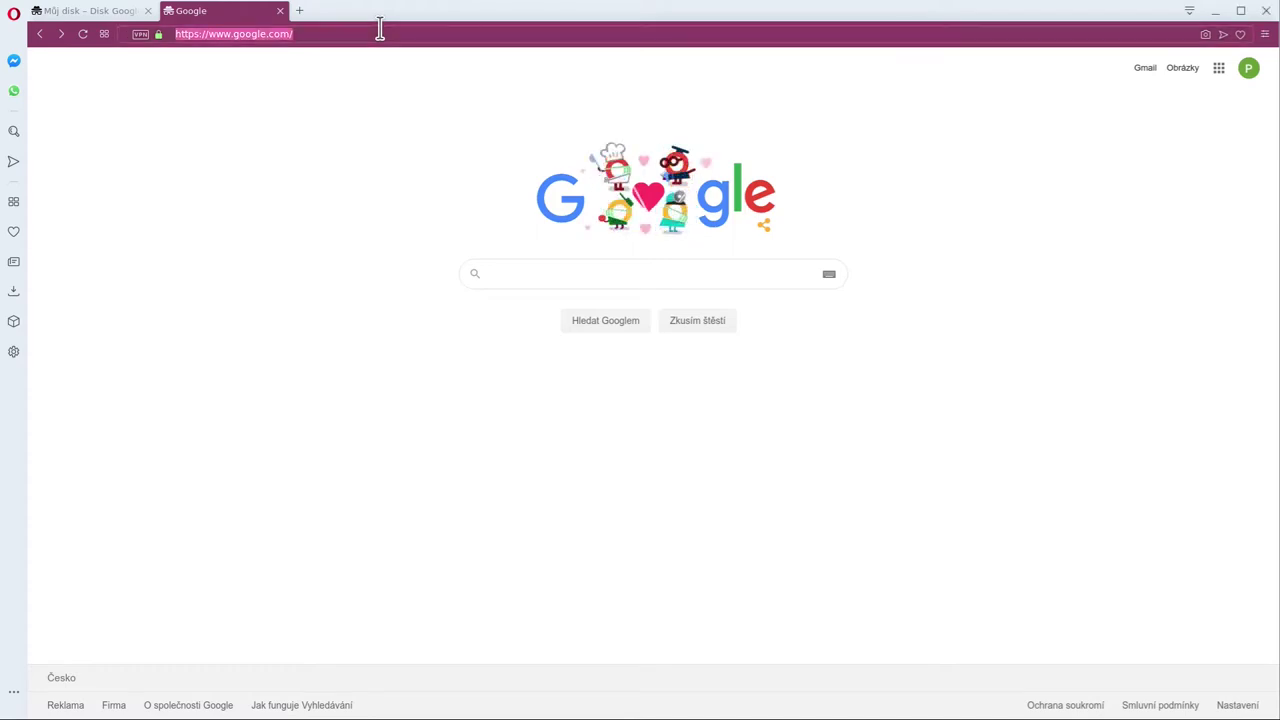
pyautogui.click(678, 266)
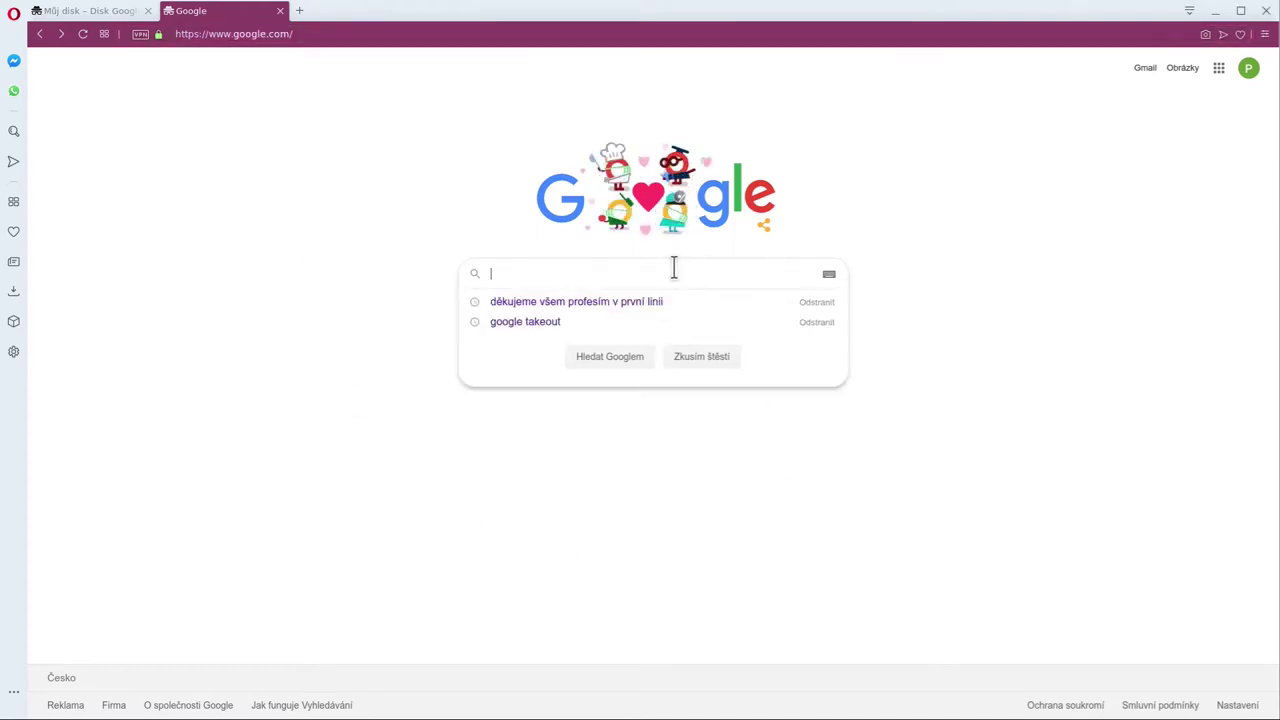
pyautogui.write('google')
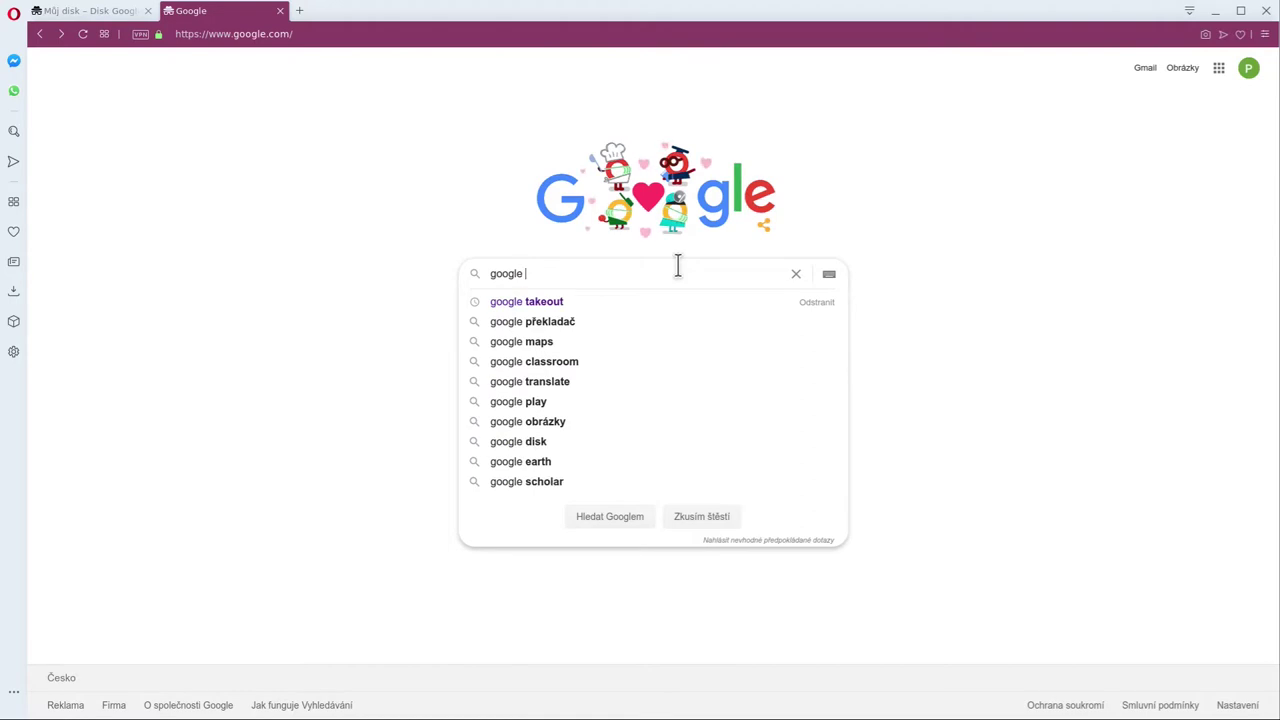
pyautogui.press('Down')
pyautogui.press('Return')
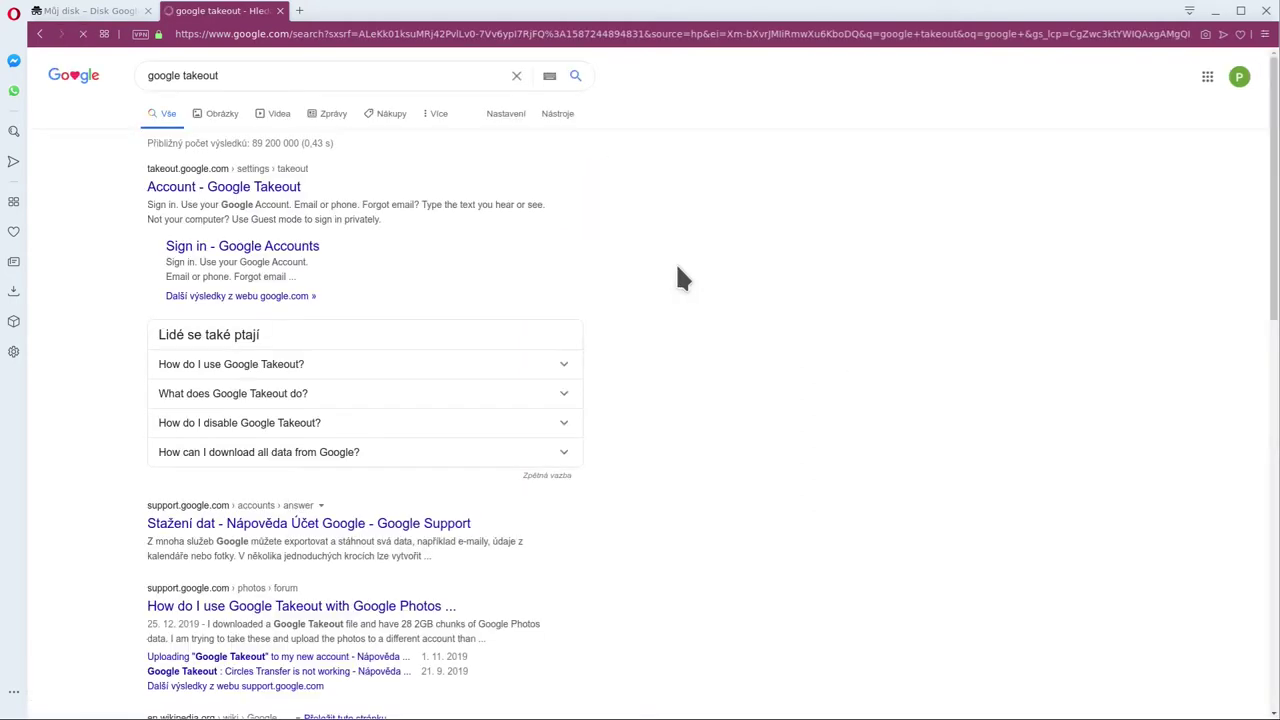
pyautogui.click(179, 189)
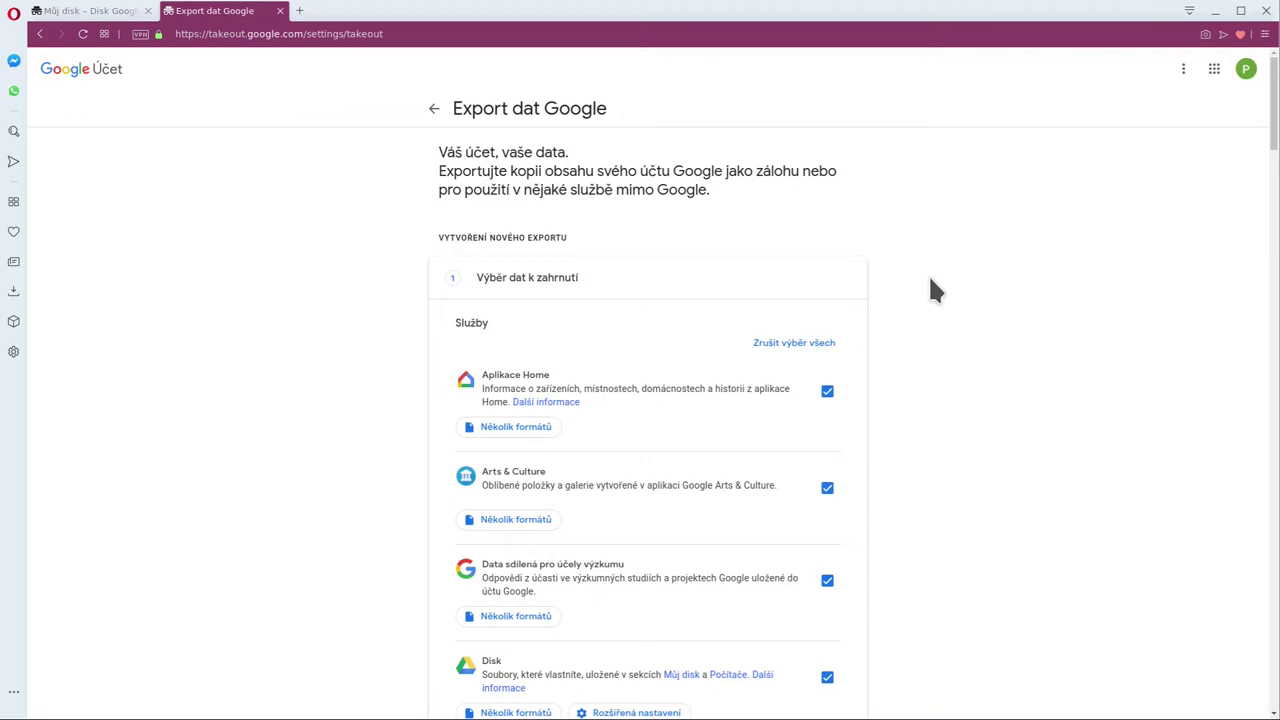
# Step: Look through the list of Google services offered for inclusion in the new data export
pyautogui.scroll(-2, 930, 280)
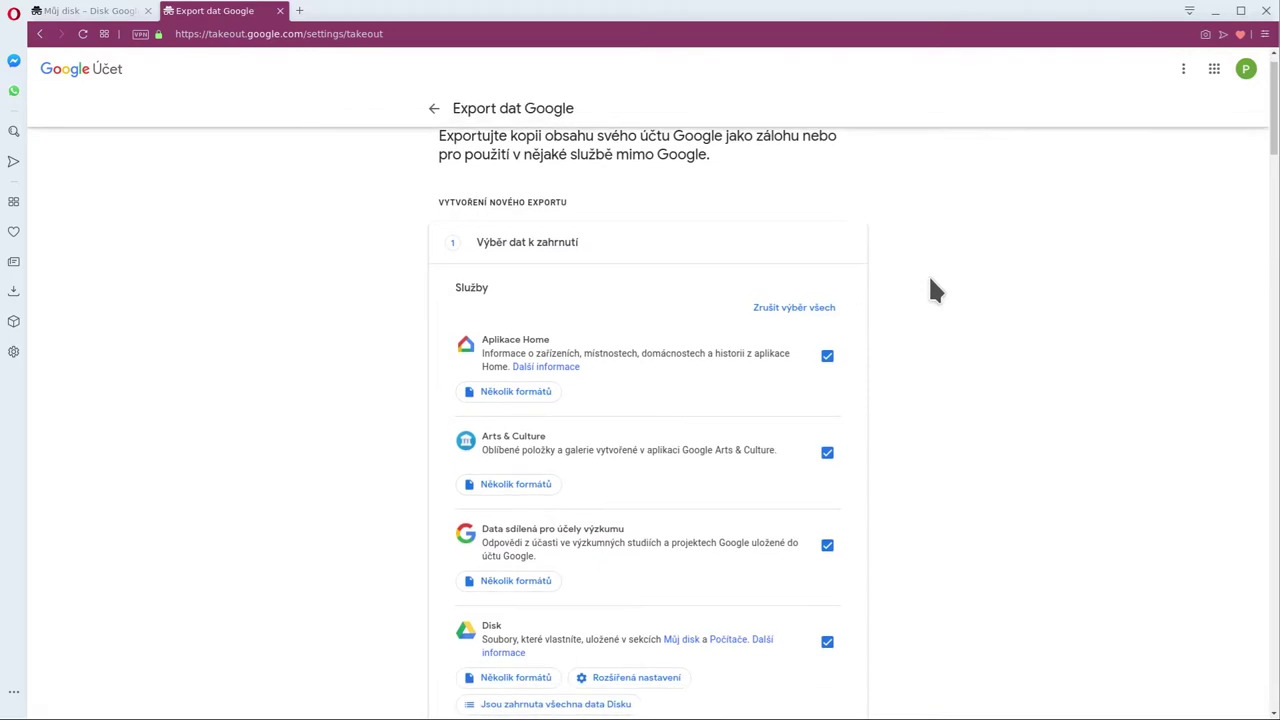
pyautogui.scroll(-7, 930, 285)
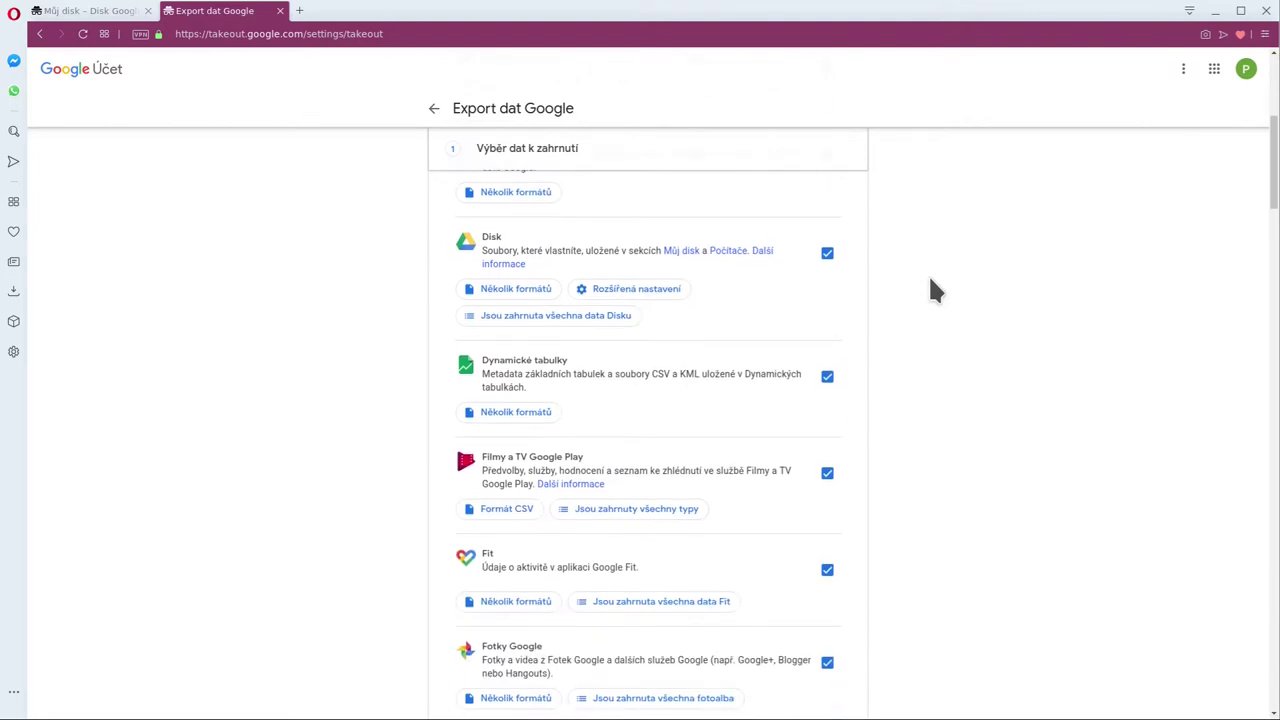
pyautogui.scroll(-5, 930, 282)
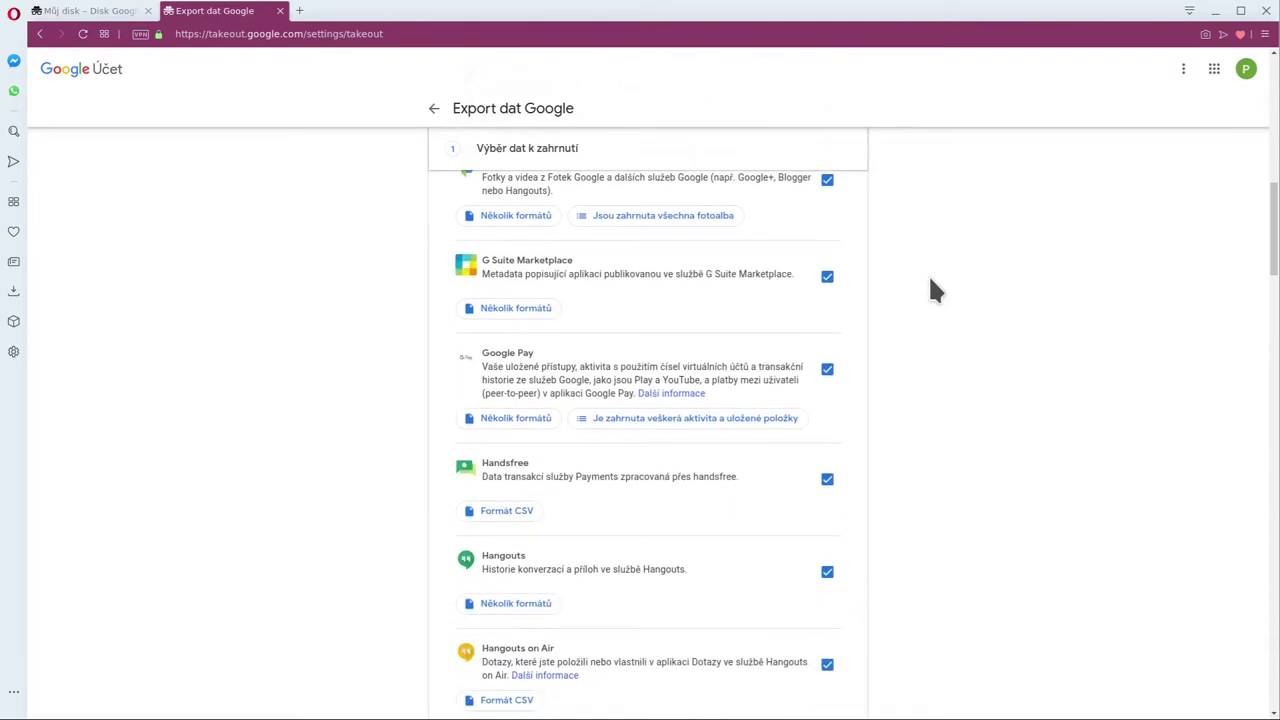
pyautogui.scroll(-7, 926, 288)
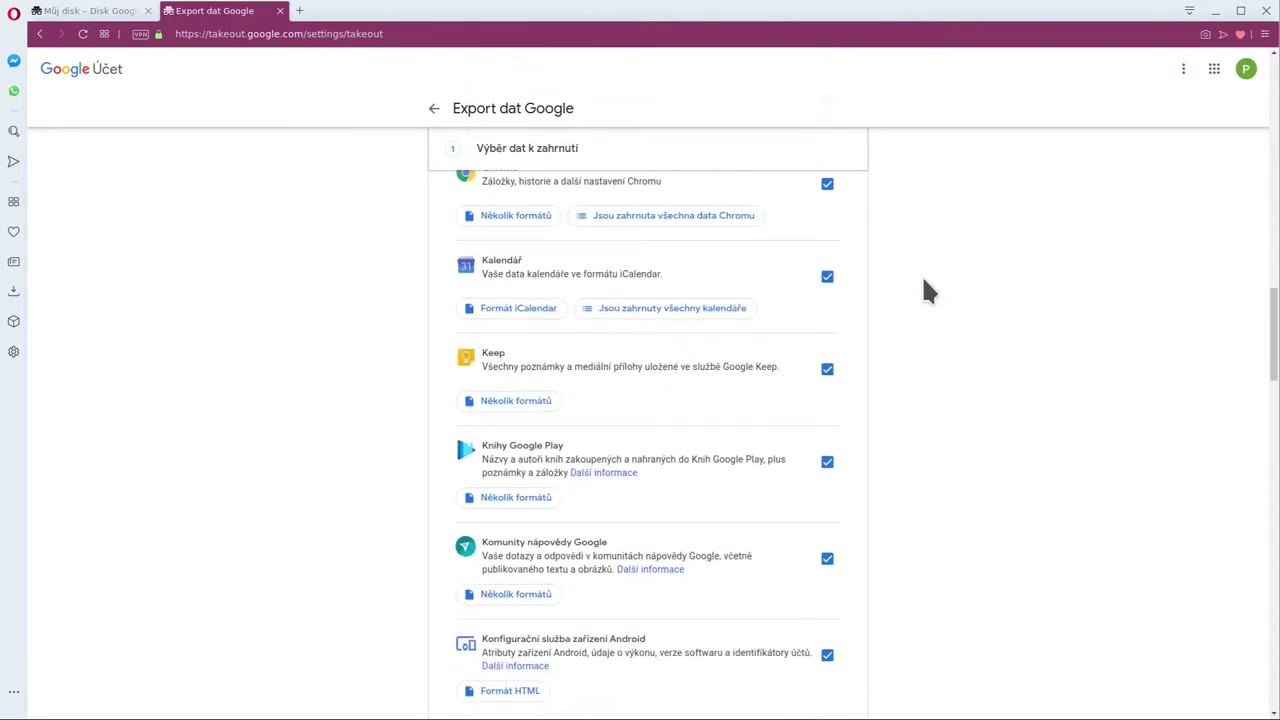
pyautogui.scroll(-6, 926, 290)
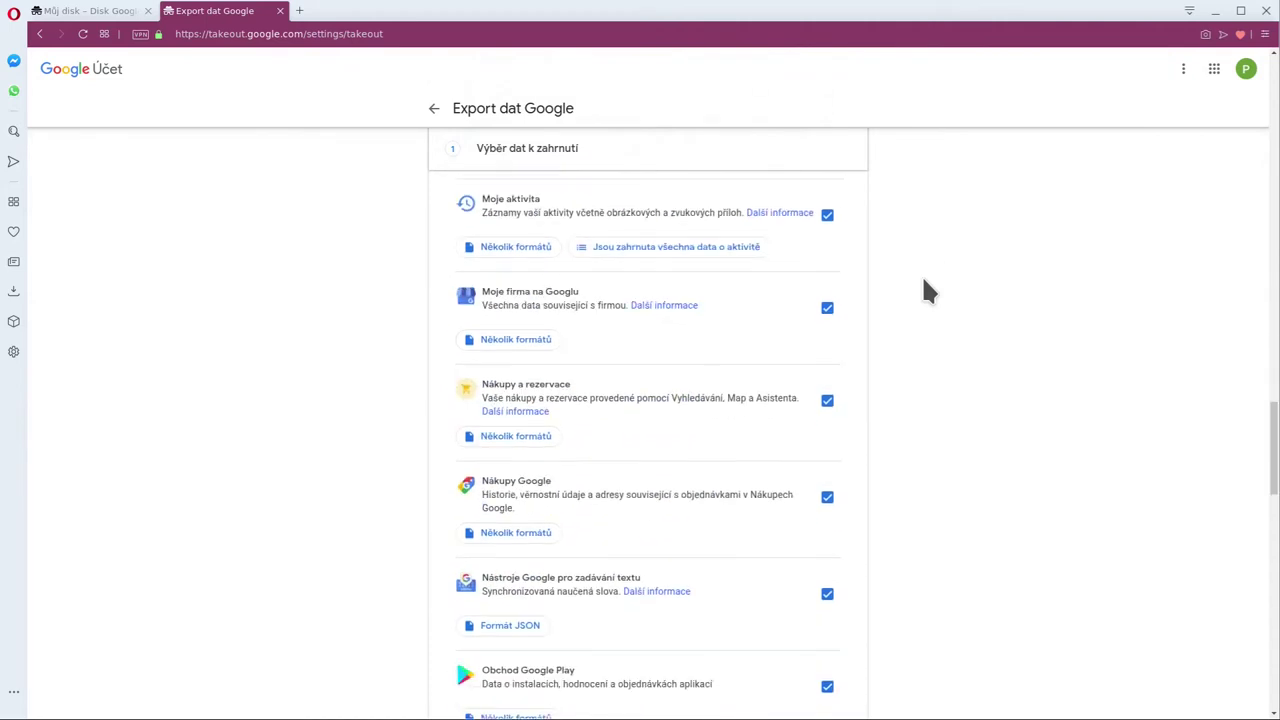
pyautogui.scroll(-7, 926, 265)
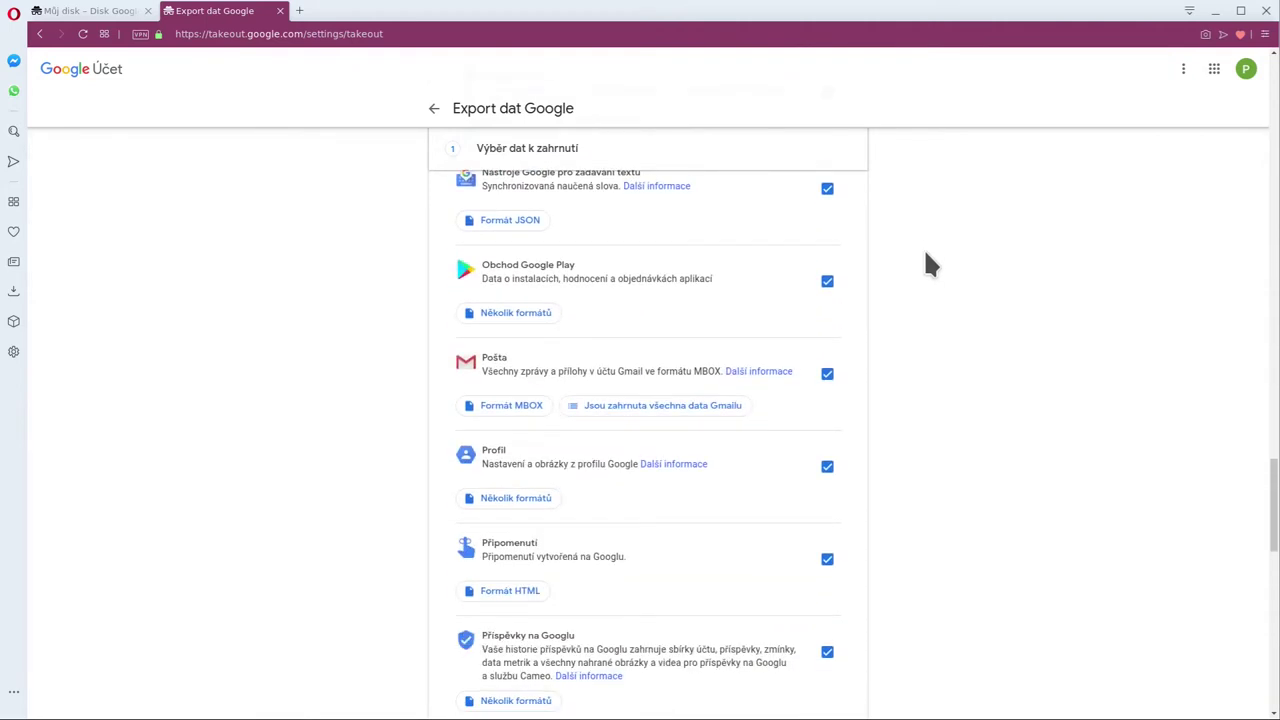
pyautogui.scroll(-8, 926, 265)
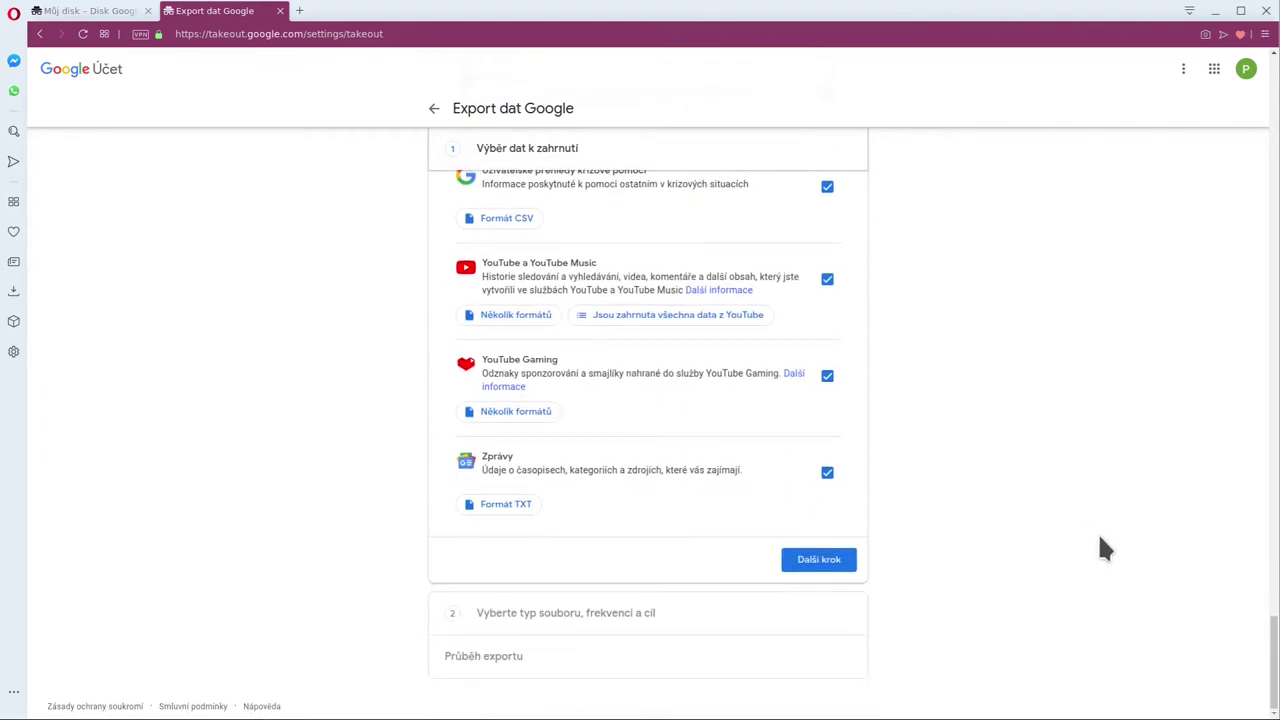
pyautogui.moveTo(1275, 670); pyautogui.dragTo(1250, 381)
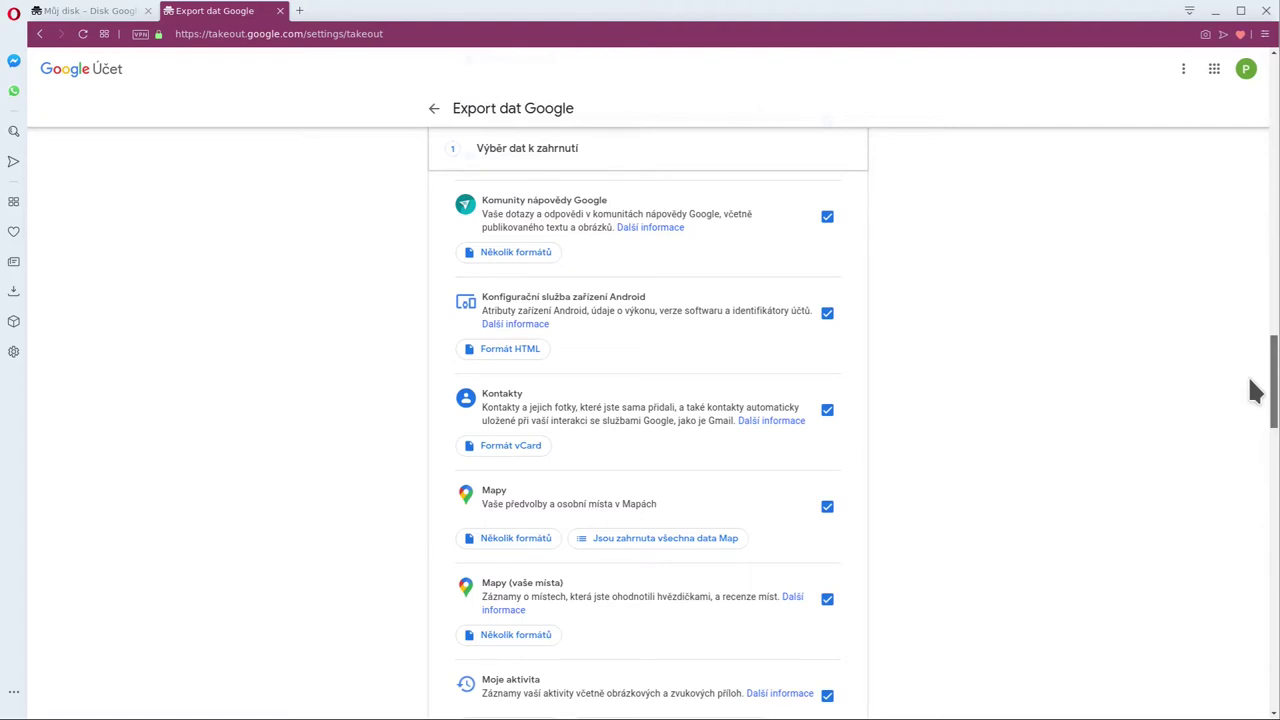
pyautogui.moveTo(1256, 390); pyautogui.dragTo(1220, 493)
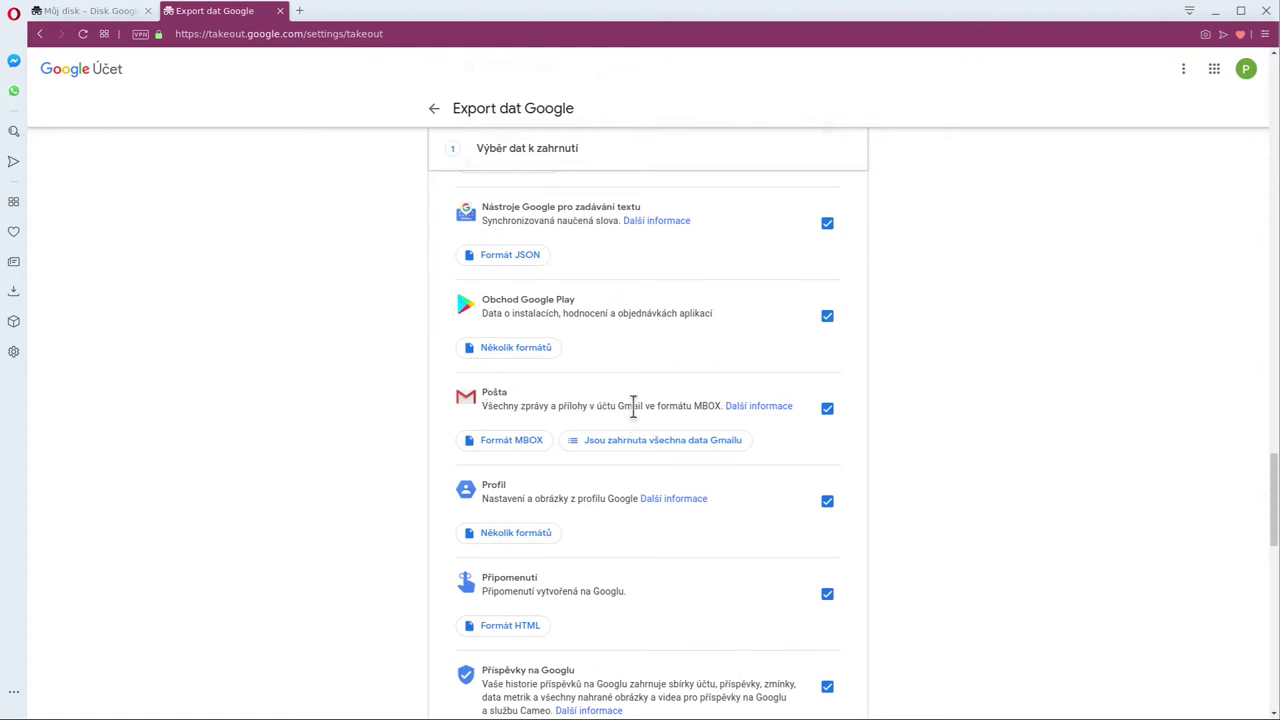
# Step: View the export format details for Pošta and for Obchod Google Play, closing each overview
pyautogui.doubleClick(630, 406)
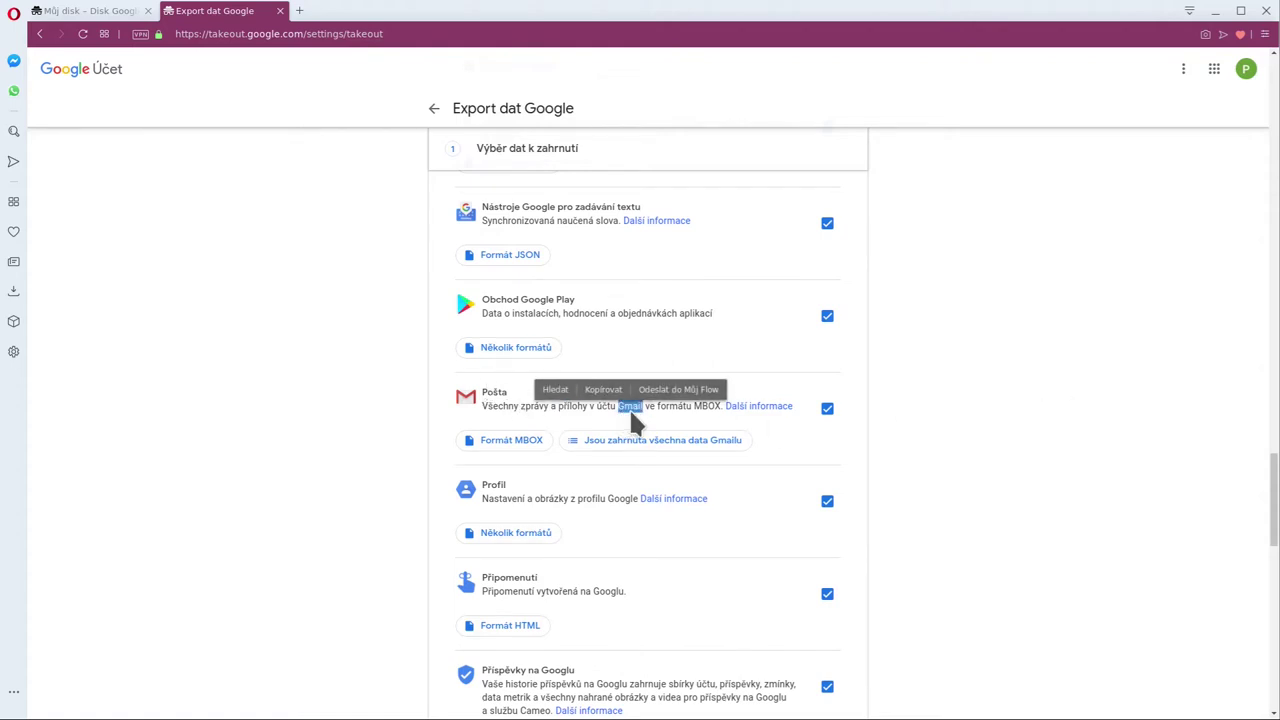
pyautogui.click(952, 418)
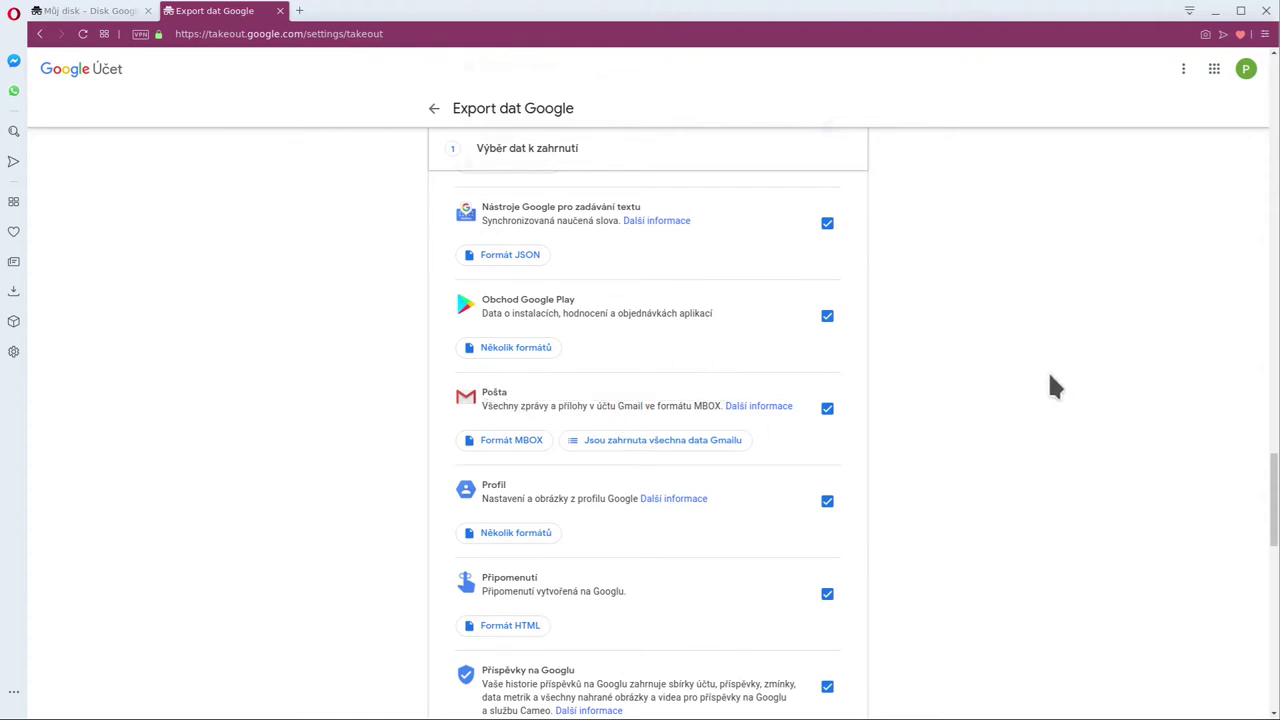
pyautogui.click(511, 440)
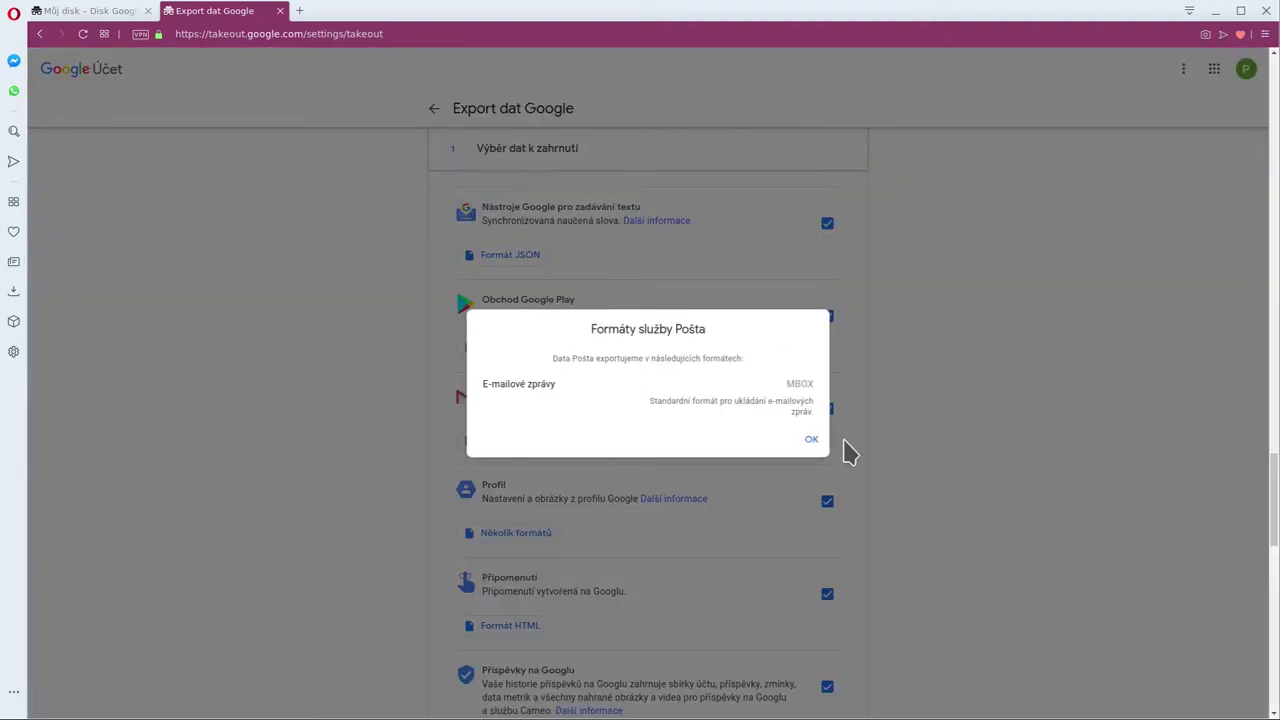
pyautogui.click(813, 441)
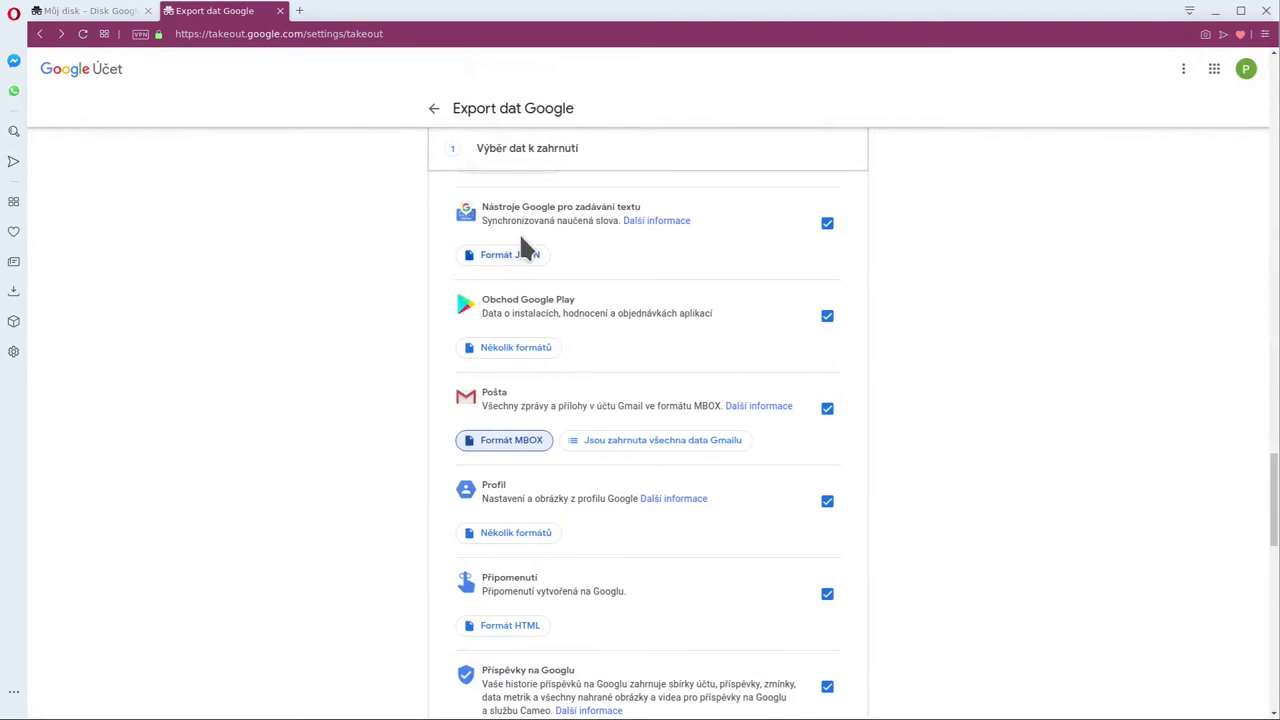
pyautogui.click(950, 295)
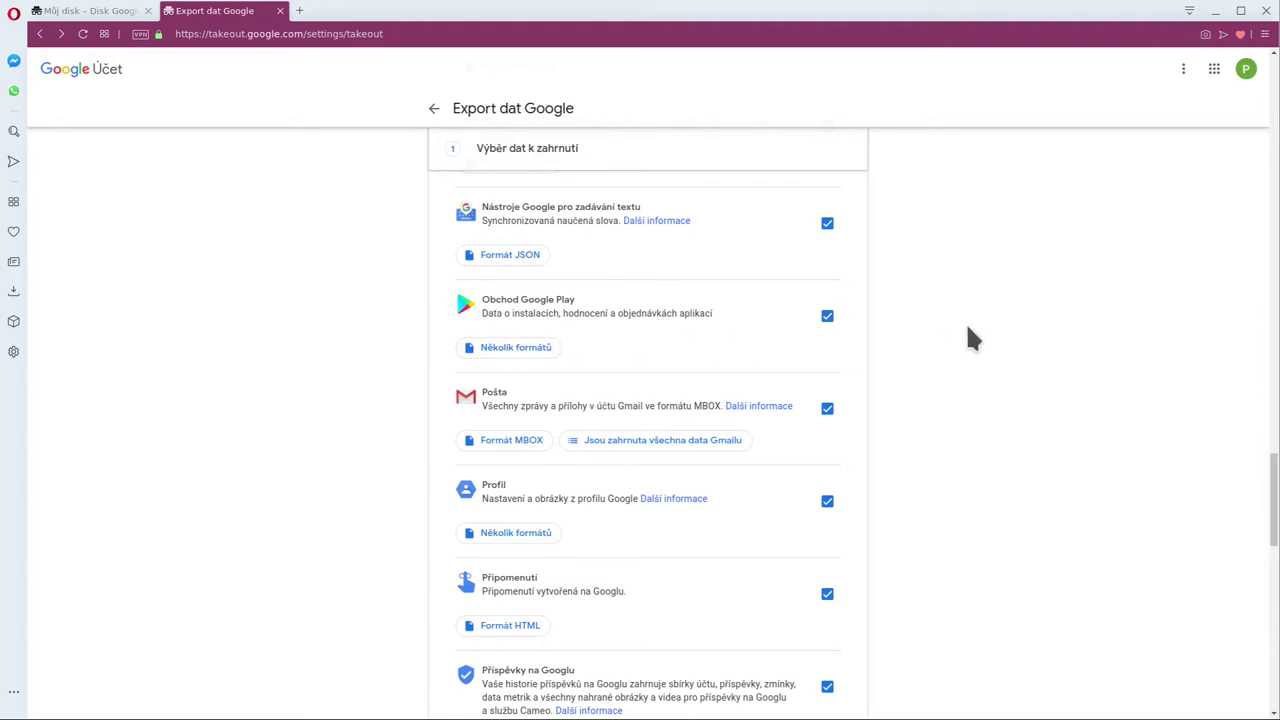
pyautogui.click(470, 347)
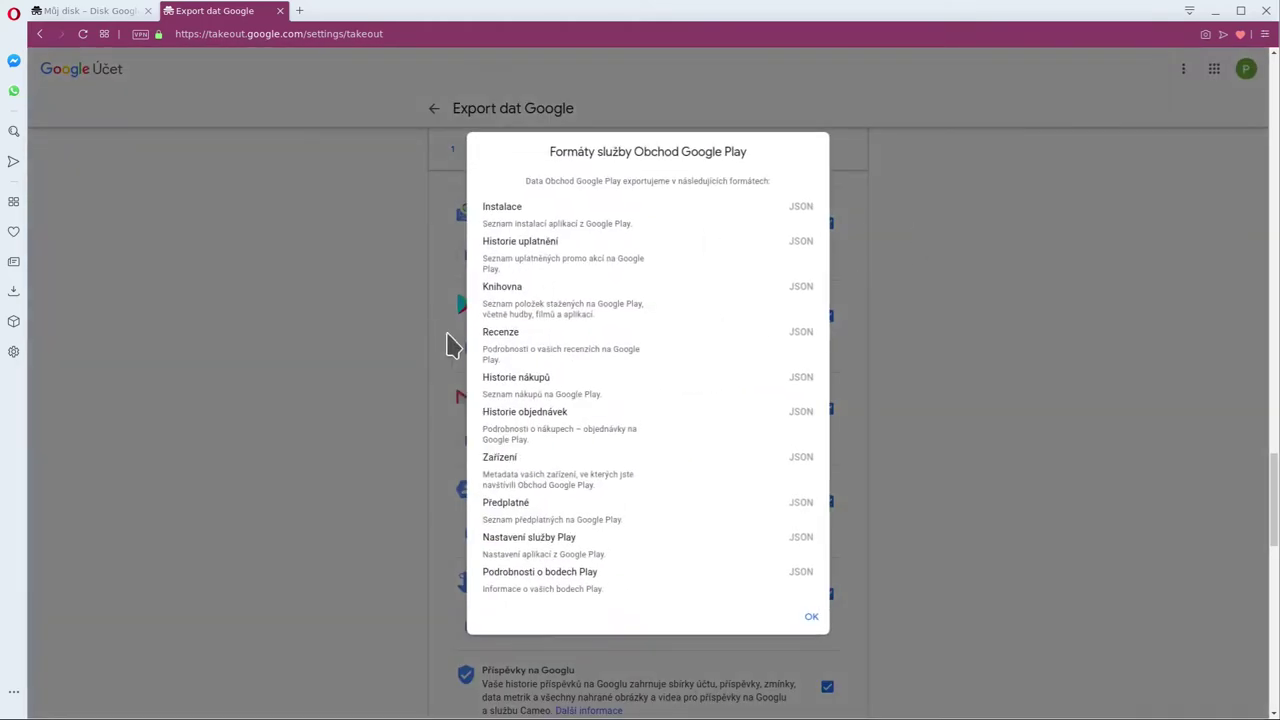
pyautogui.click(812, 620)
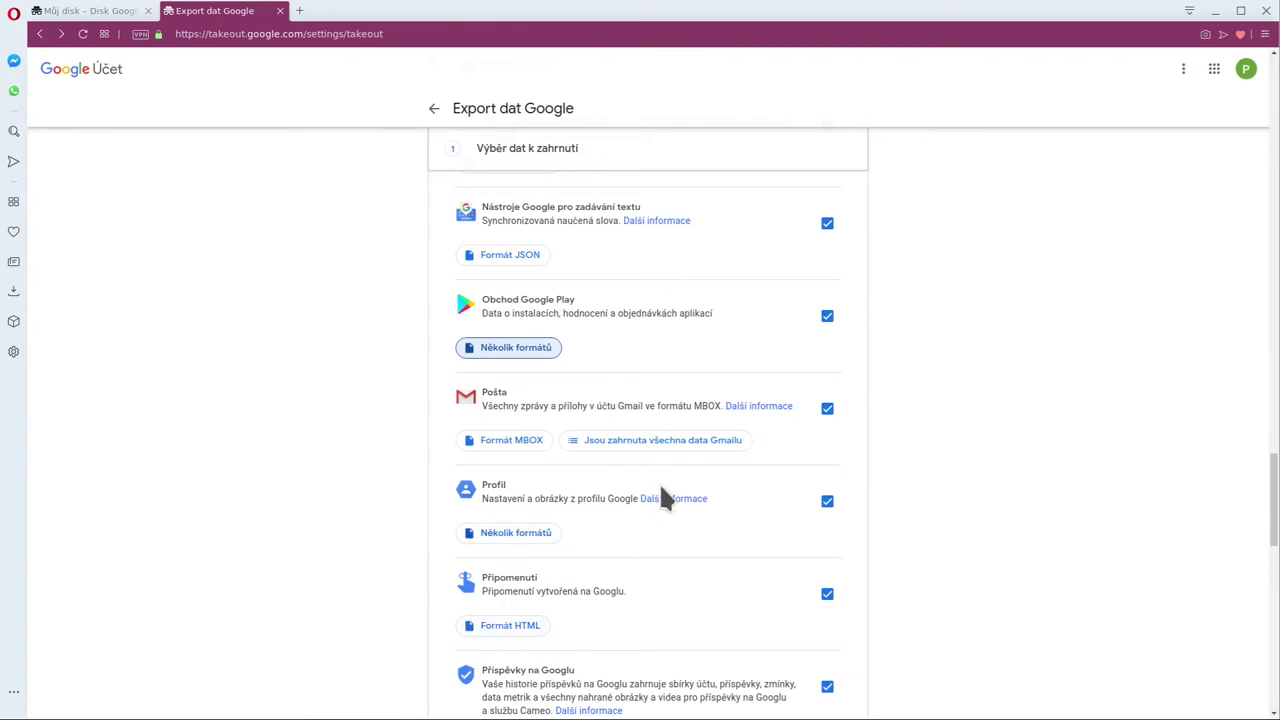
# Step: Check the export format details of the Zprávy service at the end of the service list
pyautogui.scroll(-1, 790, 430)
pyautogui.scroll(-4, 675, 395)
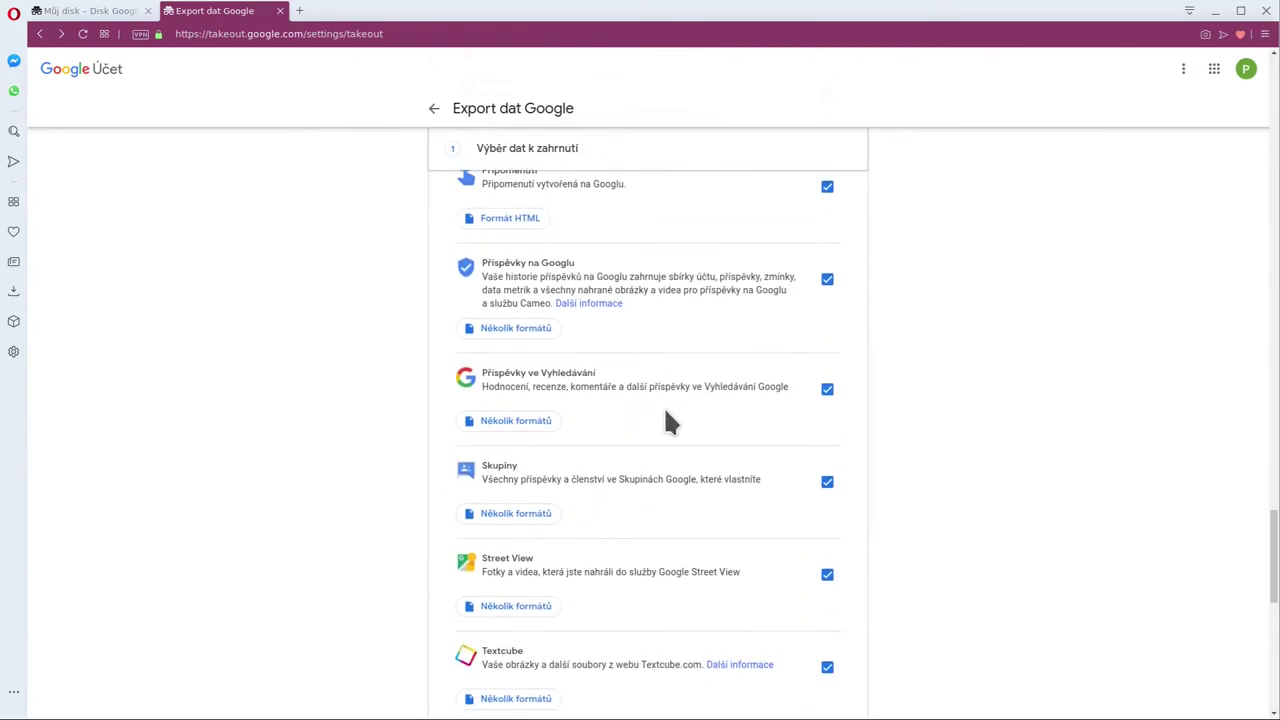
pyautogui.scroll(-2, 608, 545)
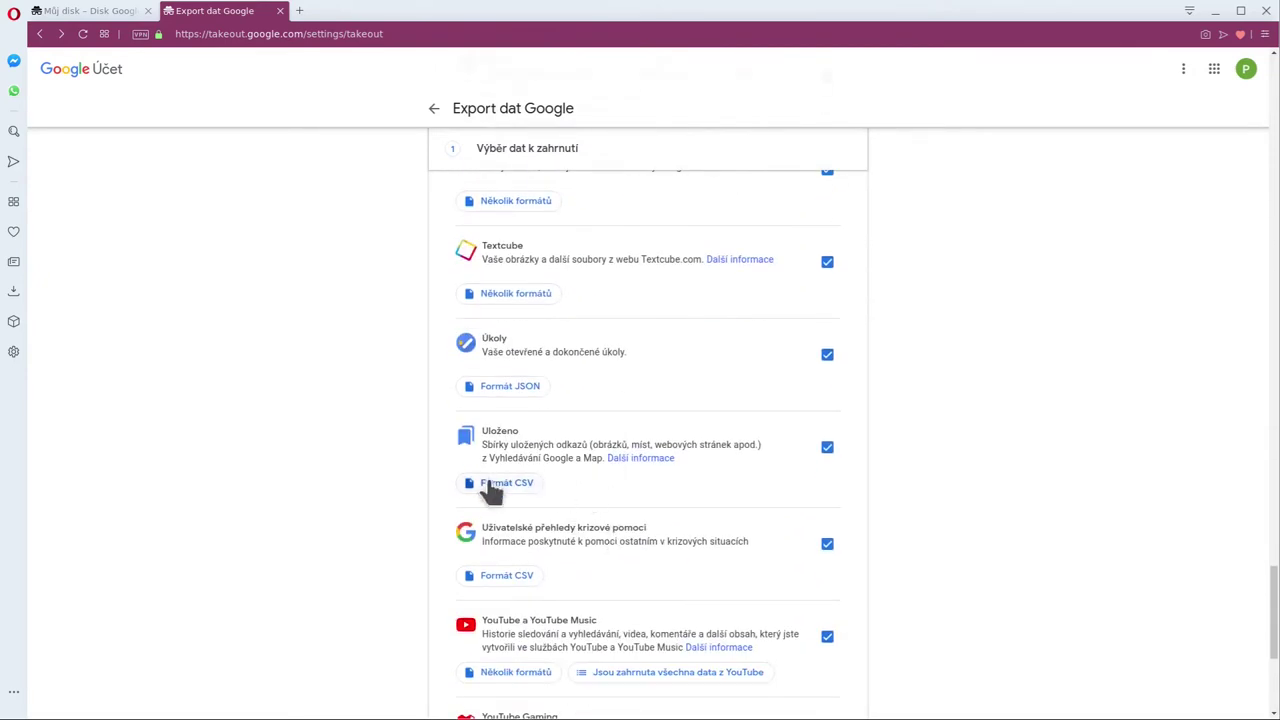
pyautogui.scroll(-2, 491, 489)
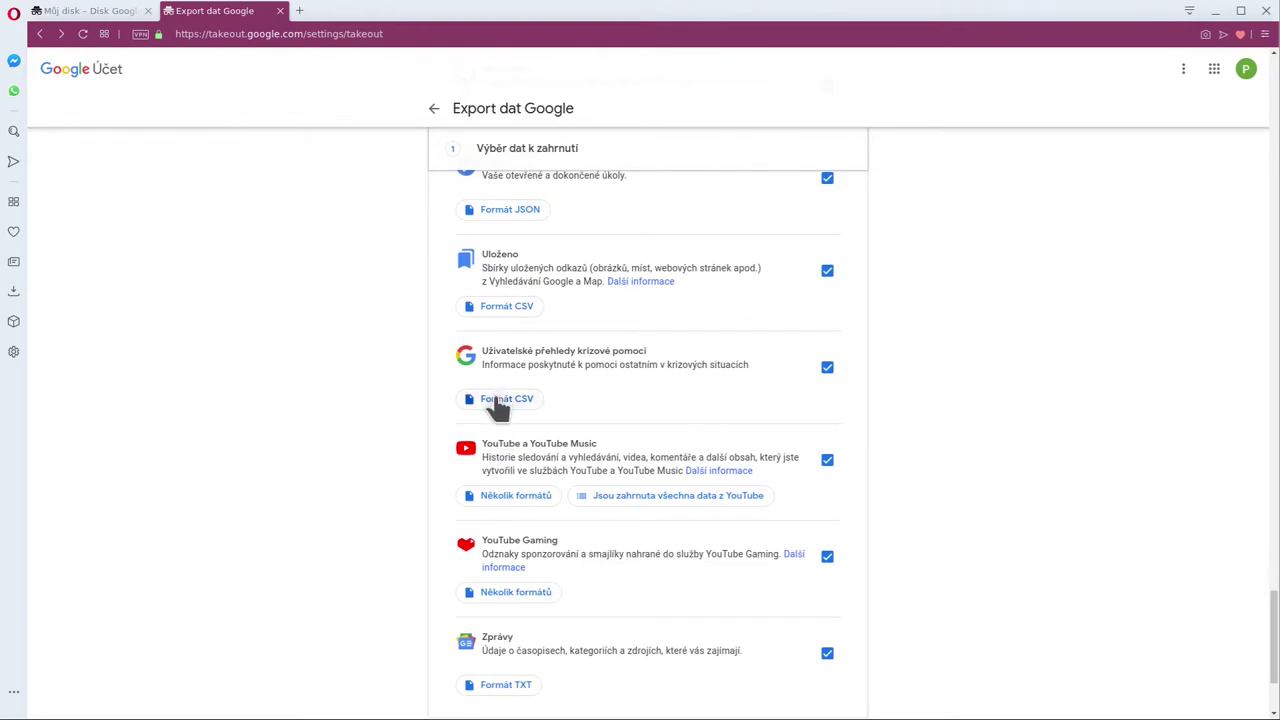
pyautogui.scroll(-2, 650, 465)
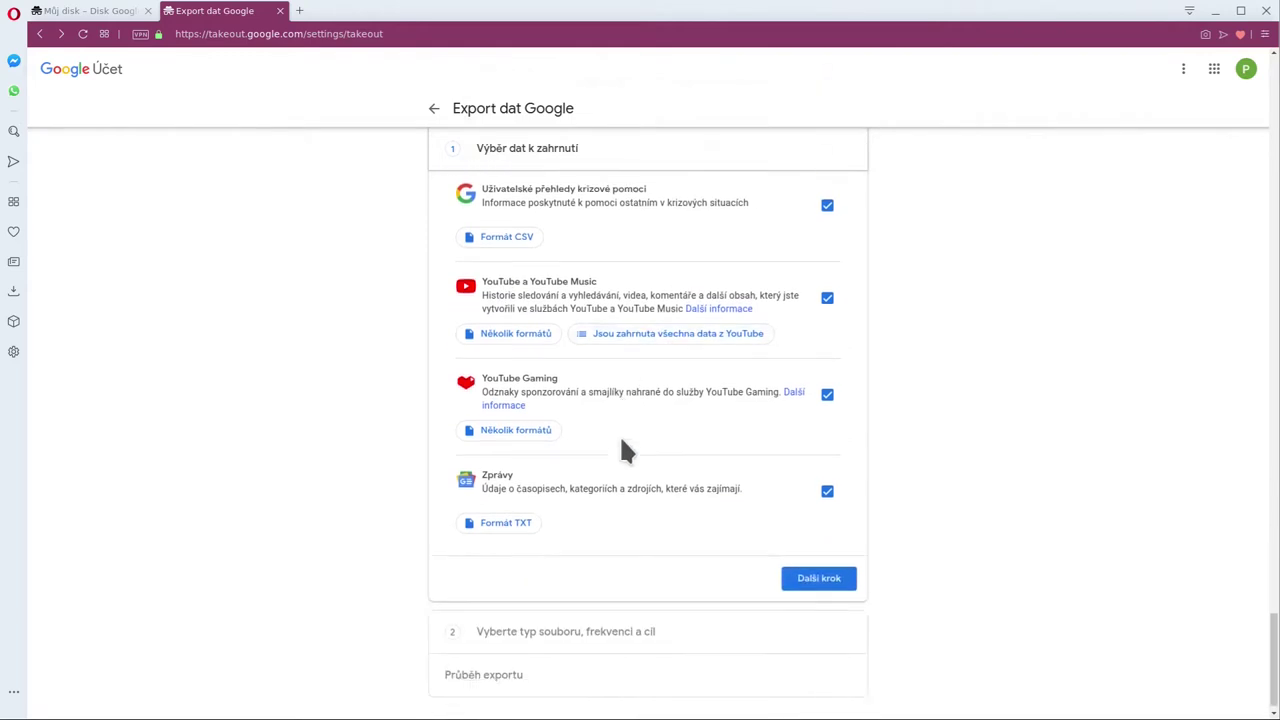
pyautogui.click(505, 504)
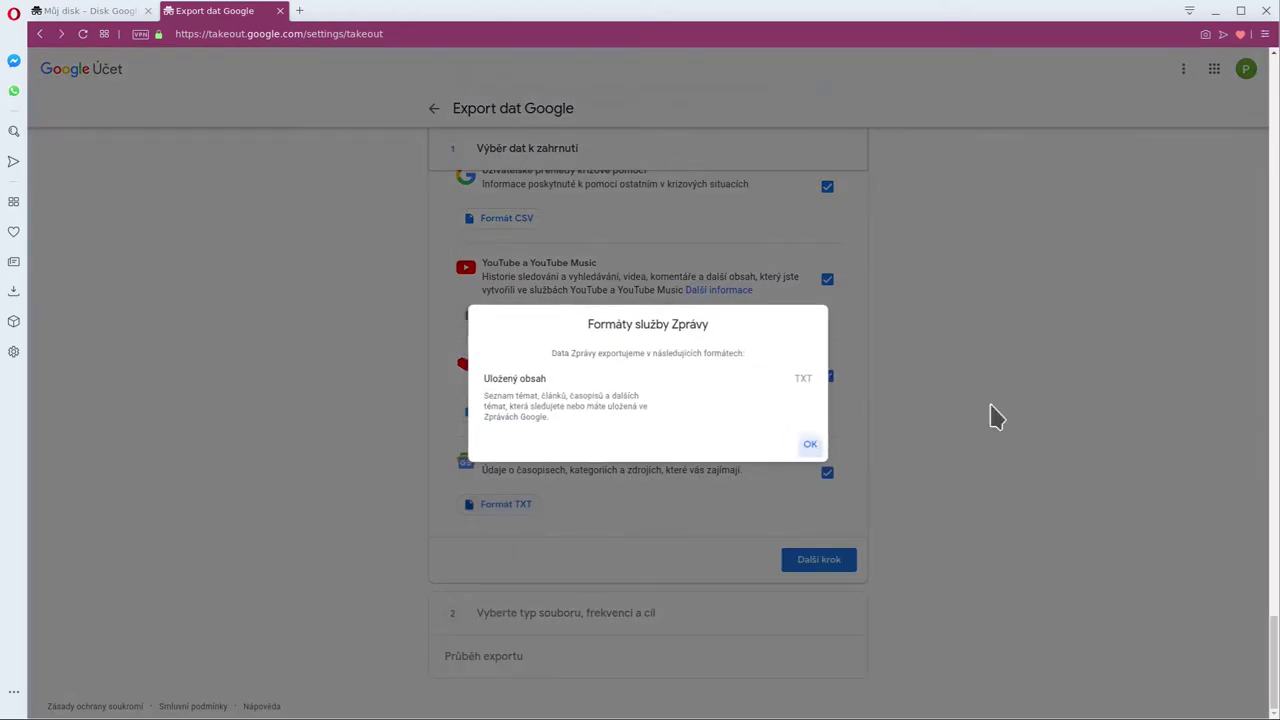
pyautogui.click(990, 406)
# Step: View the export formats of Fotky Google, close the overview and return to the beginning of the service list
pyautogui.scroll(7, 1120, 365)
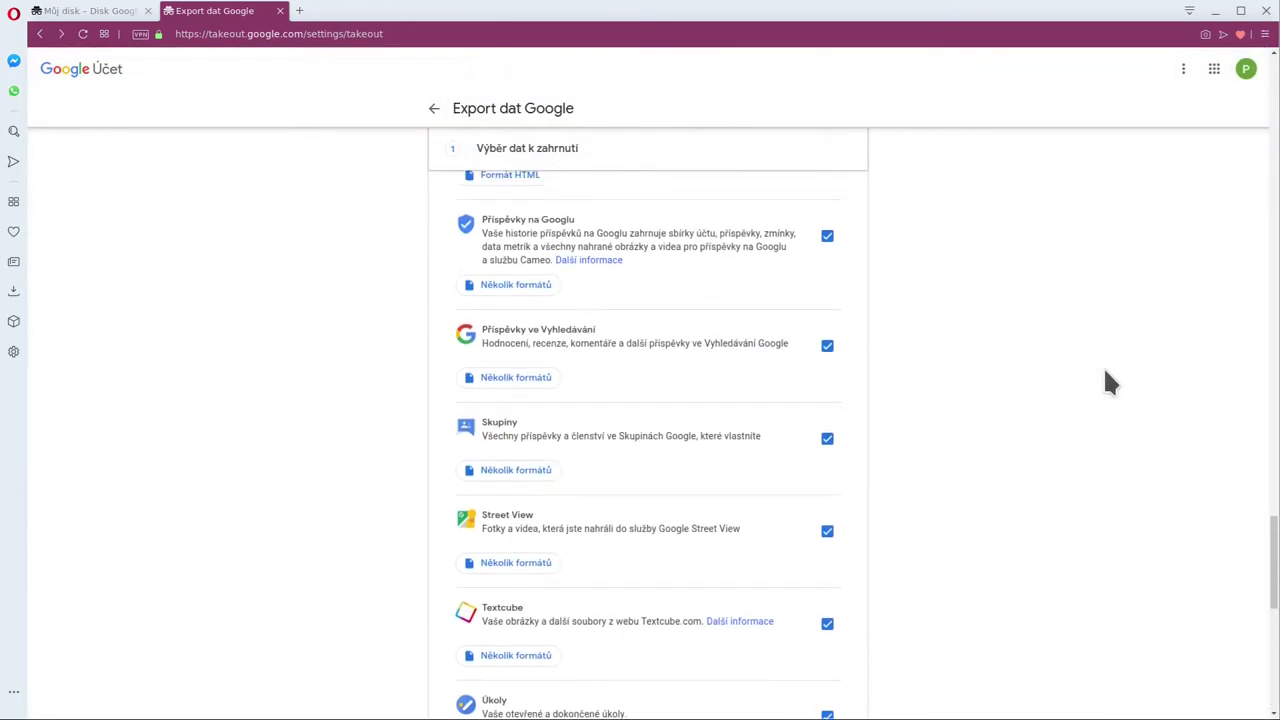
pyautogui.scroll(4, 1105, 372)
pyautogui.scroll(-8, 1103, 380)
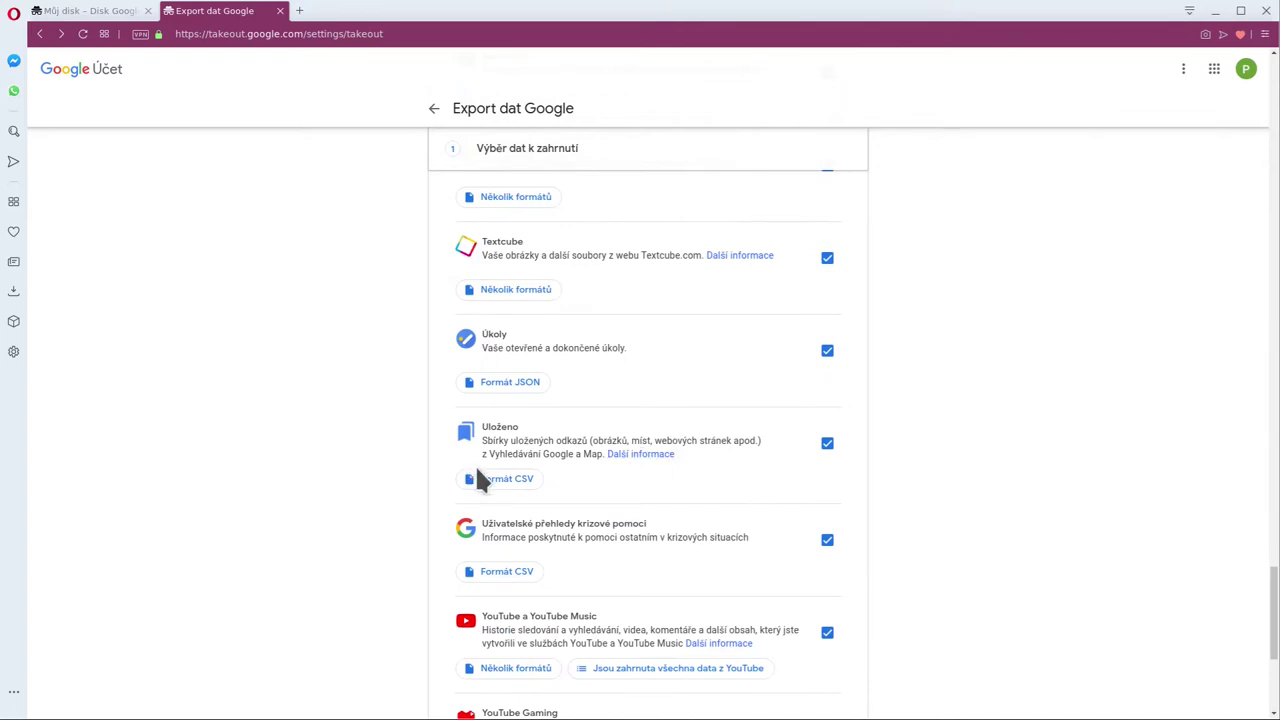
pyautogui.scroll(10, 556, 446)
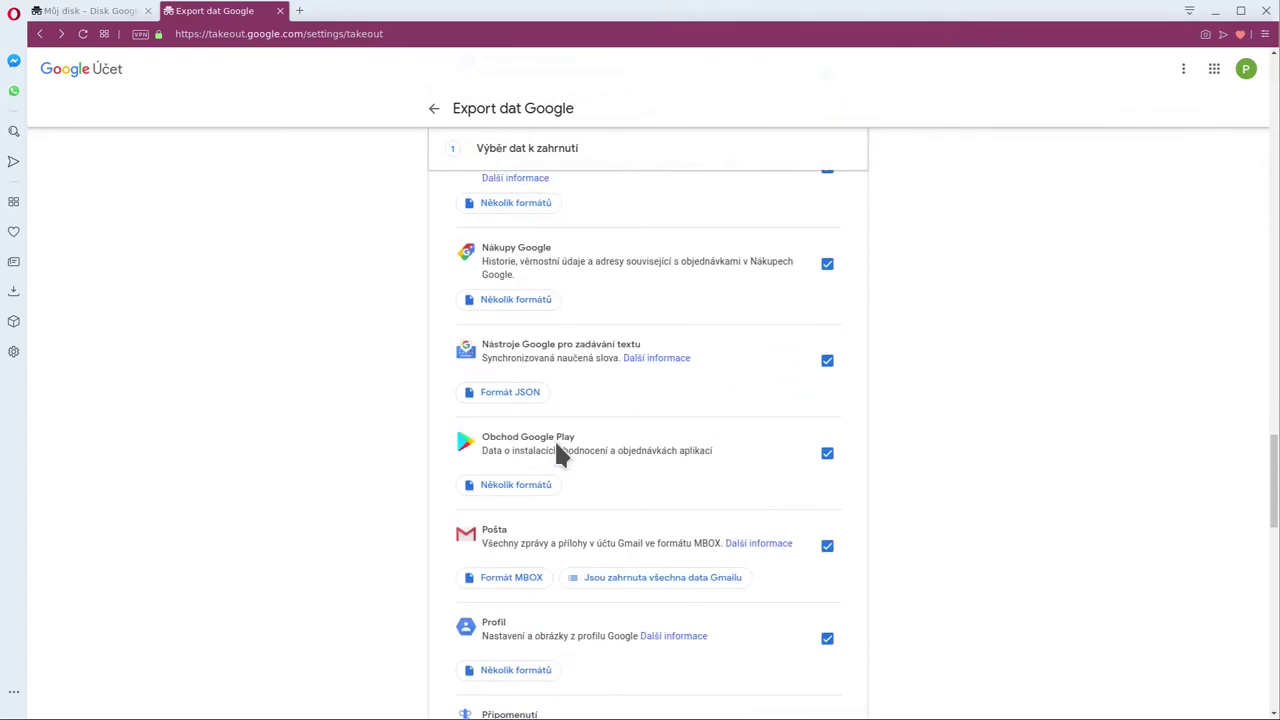
pyautogui.scroll(10, 556, 445)
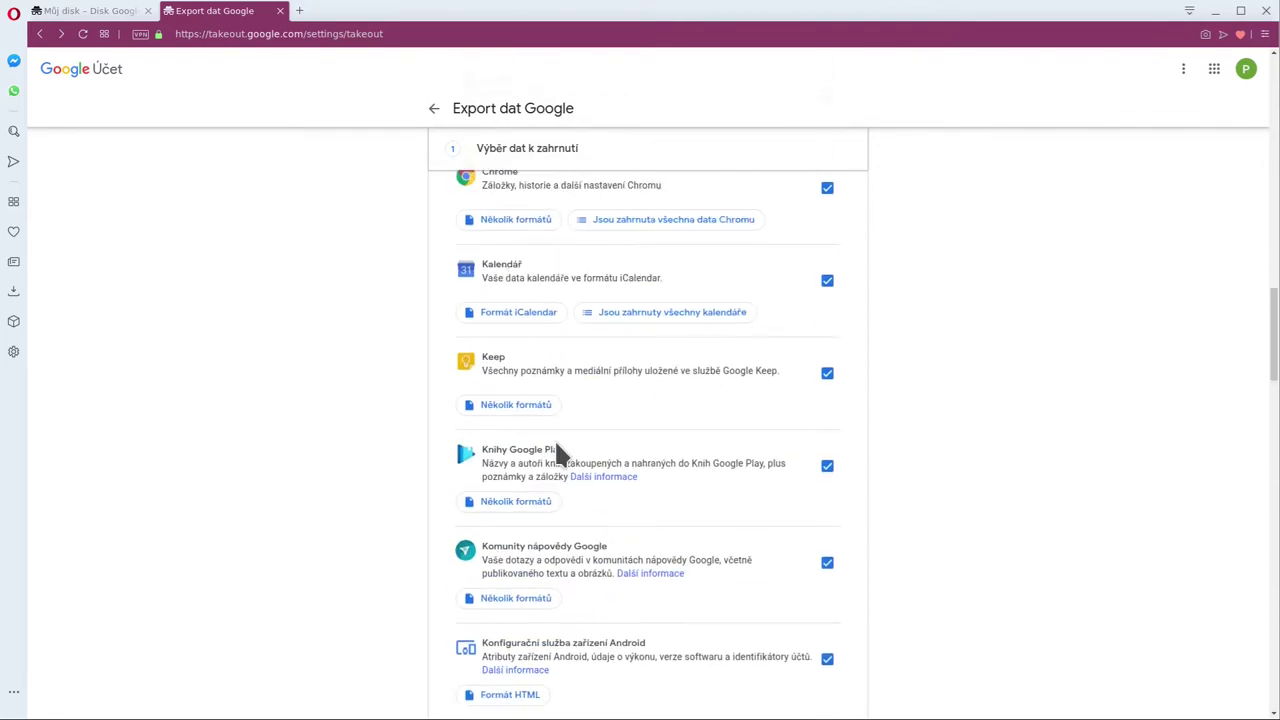
pyautogui.scroll(6, 556, 450)
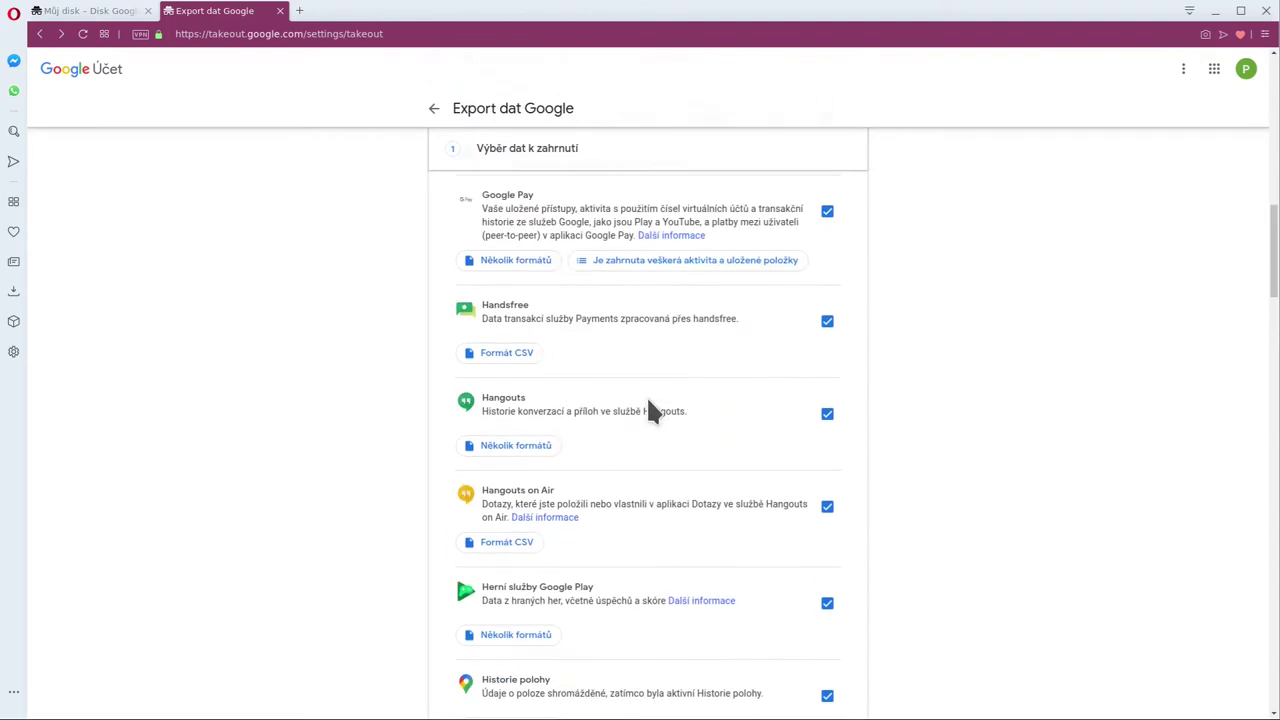
pyautogui.scroll(7, 648, 408)
pyautogui.scroll(-2, 650, 412)
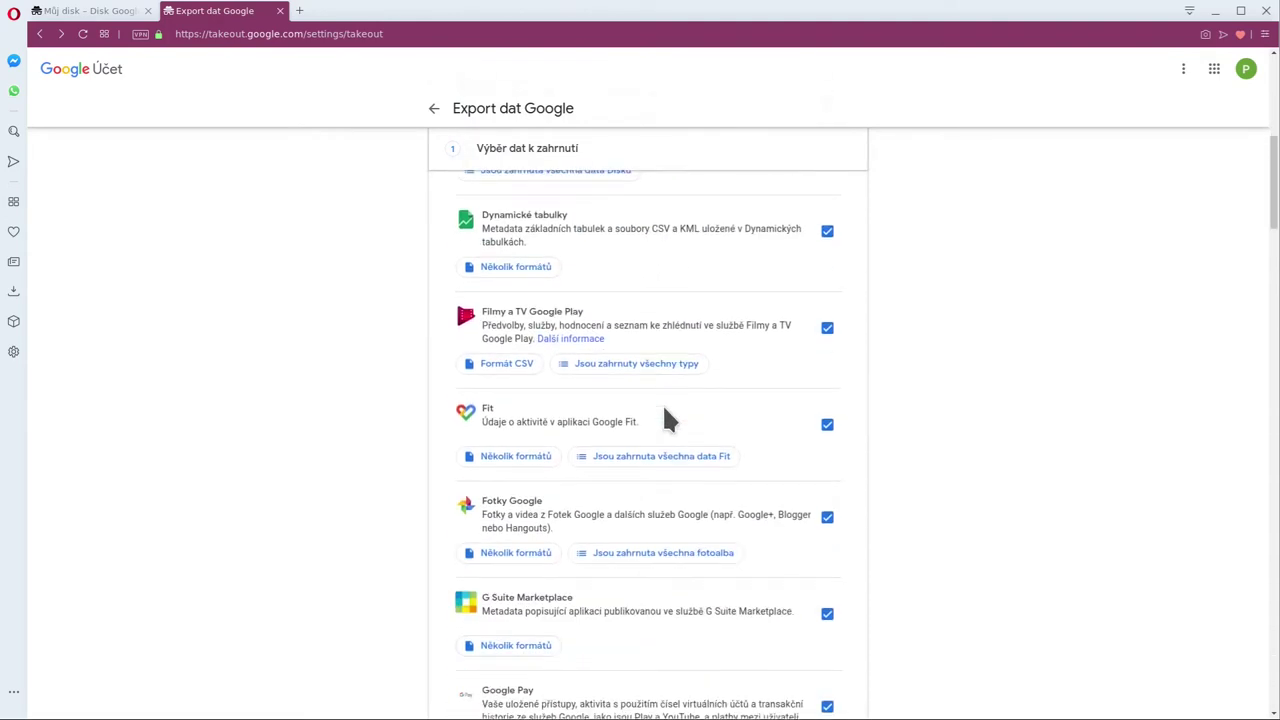
pyautogui.click(500, 556)
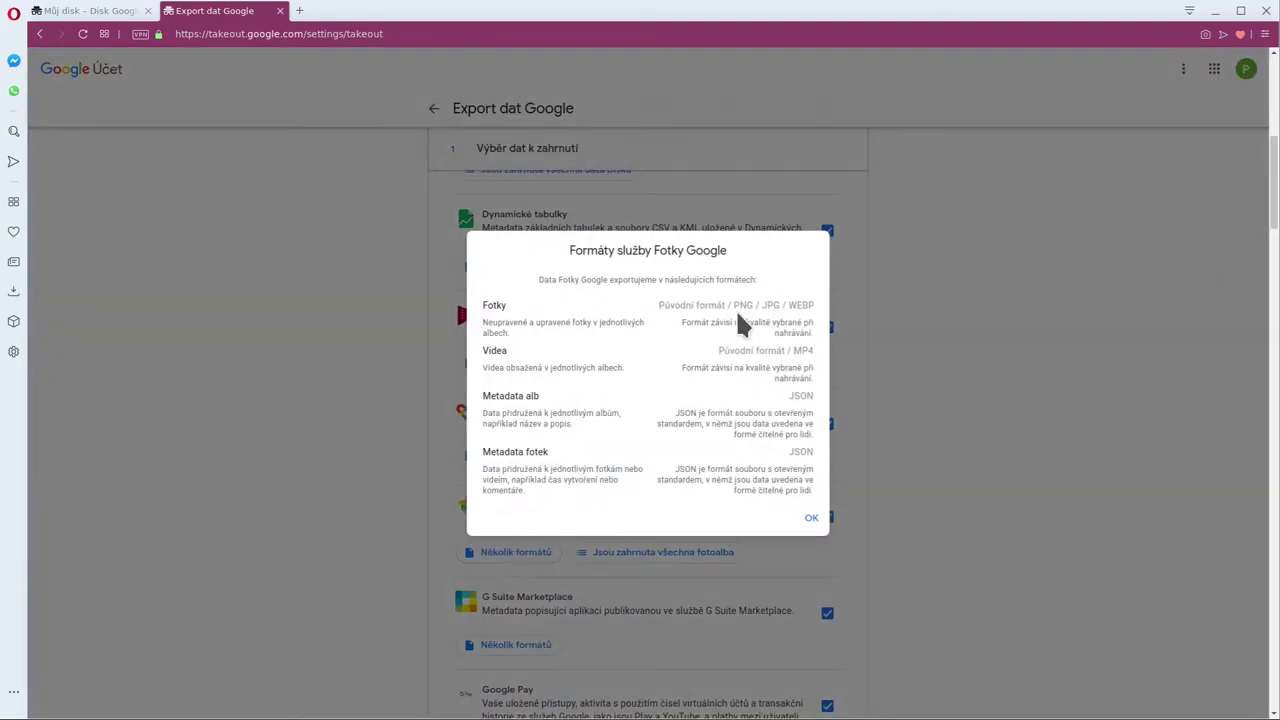
pyautogui.click(810, 518)
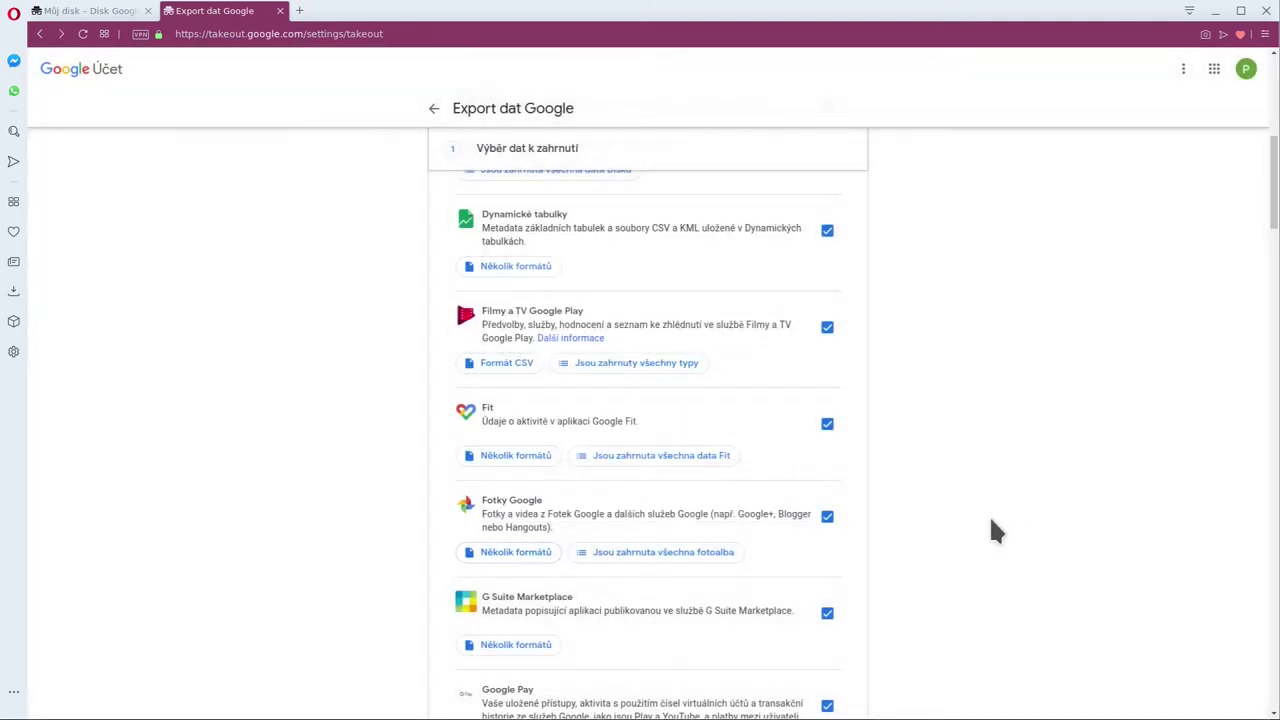
pyautogui.scroll(7, 979, 517)
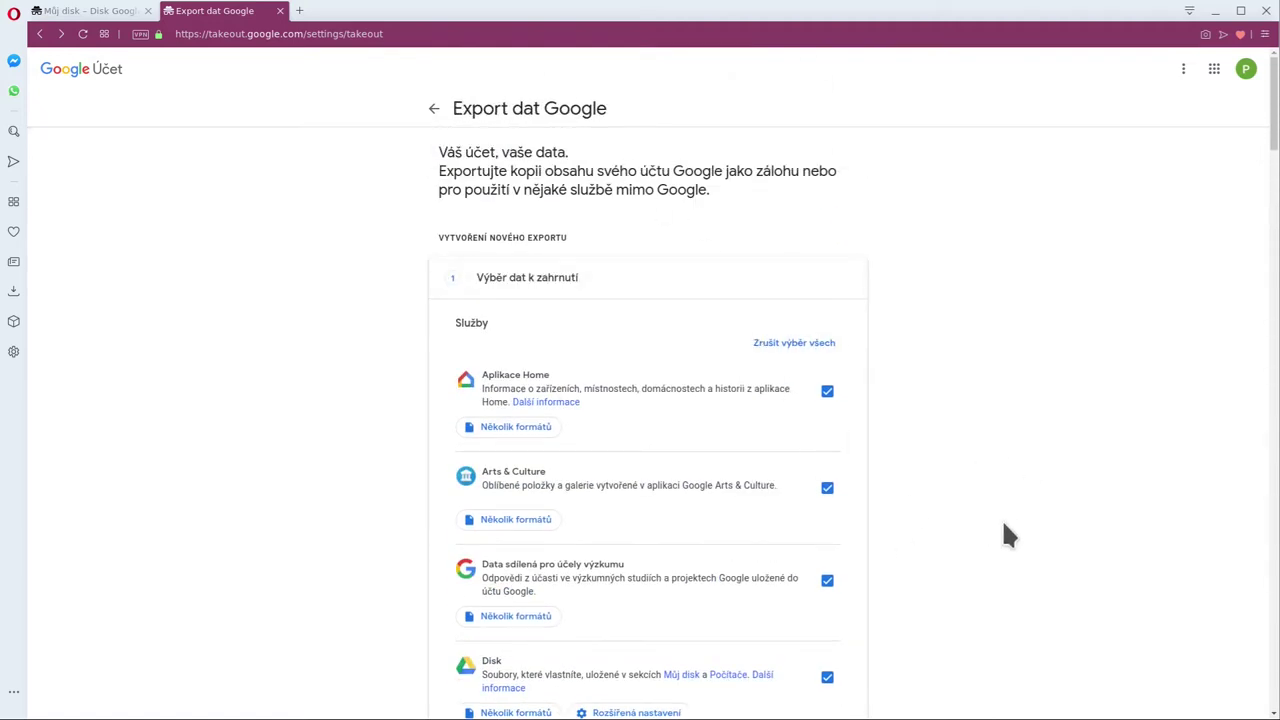
# Step: Clear the selection of all Google services and select all of them again
pyautogui.click(765, 342)
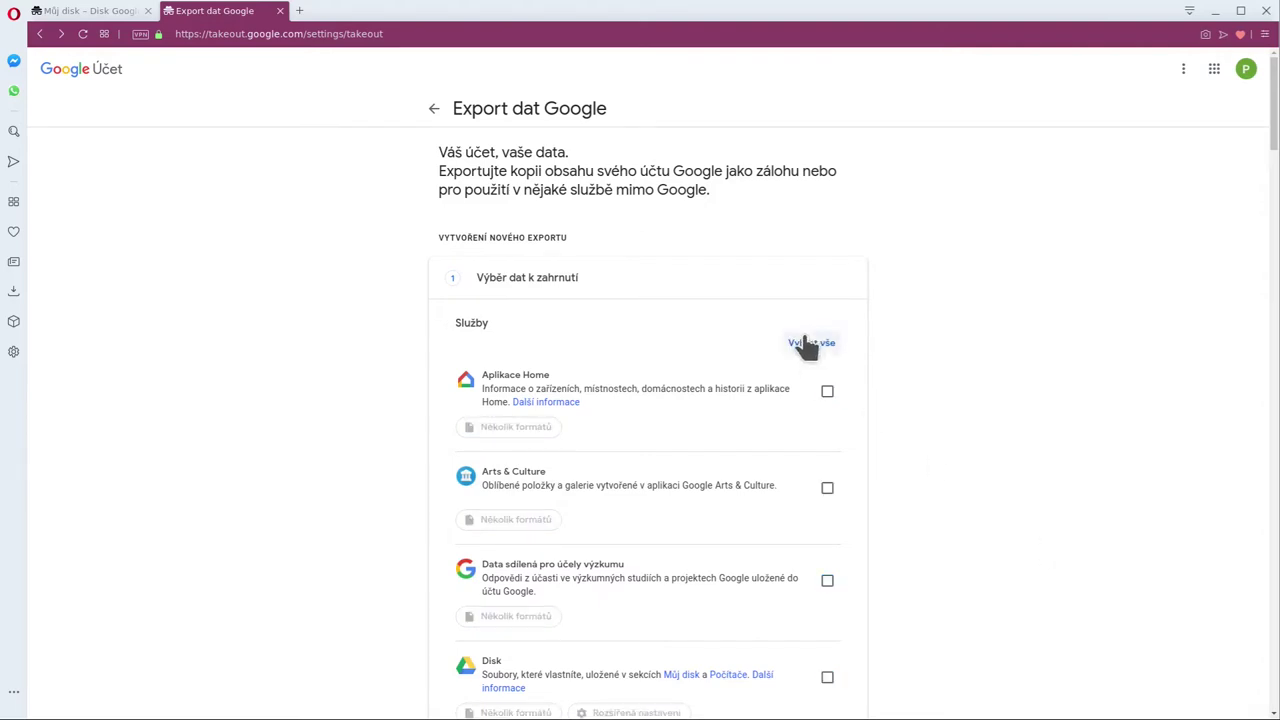
pyautogui.click(810, 343)
# Step: Exclude YouTube a YouTube Music from the services included in the export
pyautogui.scroll(-4, 1032, 378)
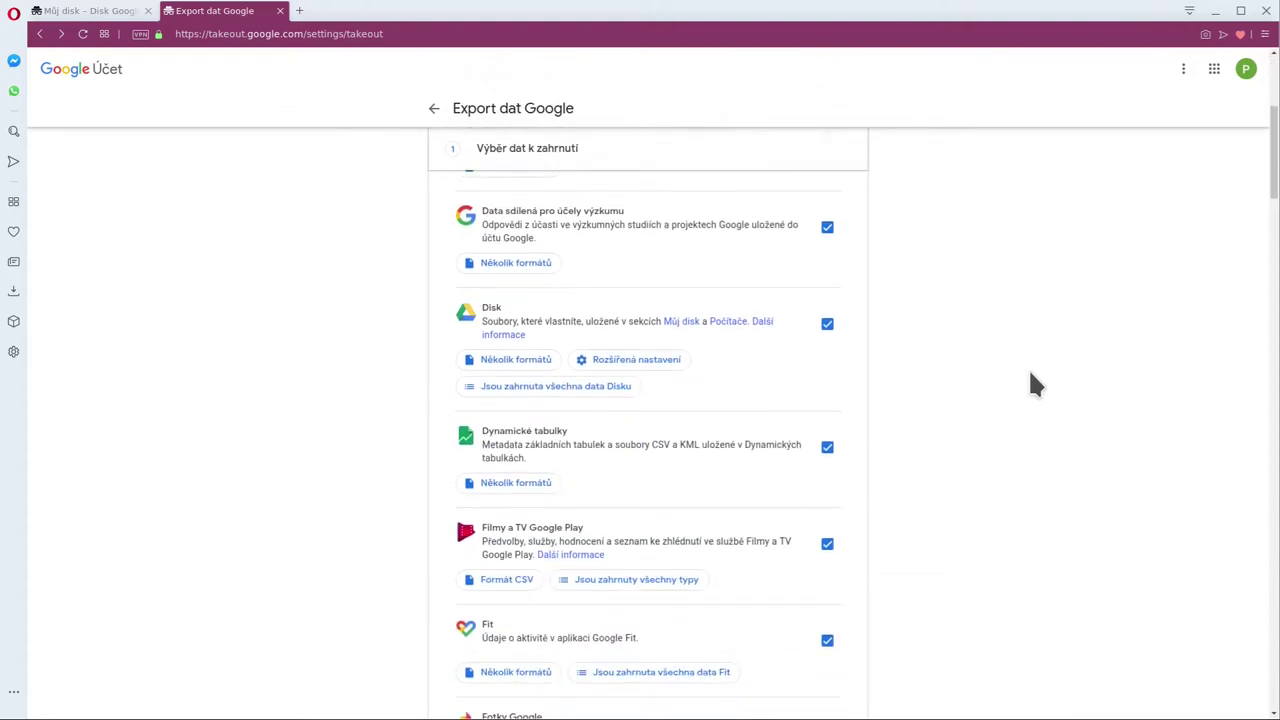
pyautogui.scroll(-5, 1031, 376)
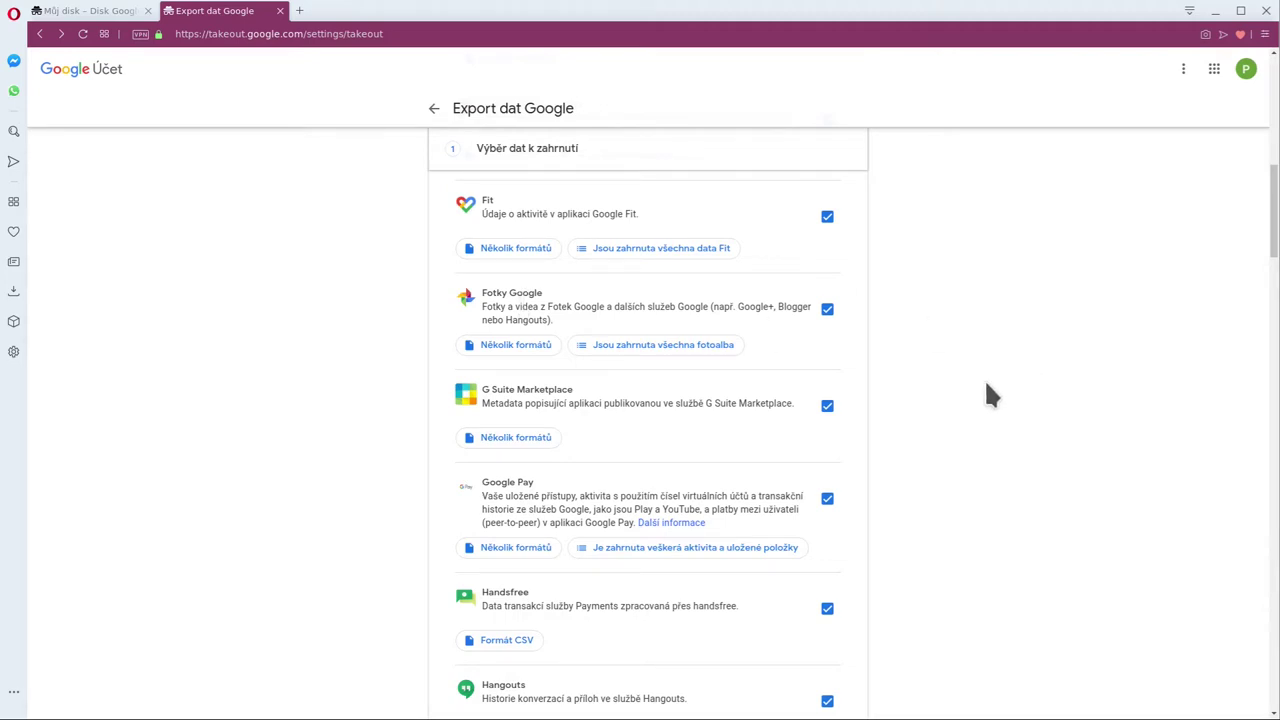
pyautogui.scroll(-4, 986, 384)
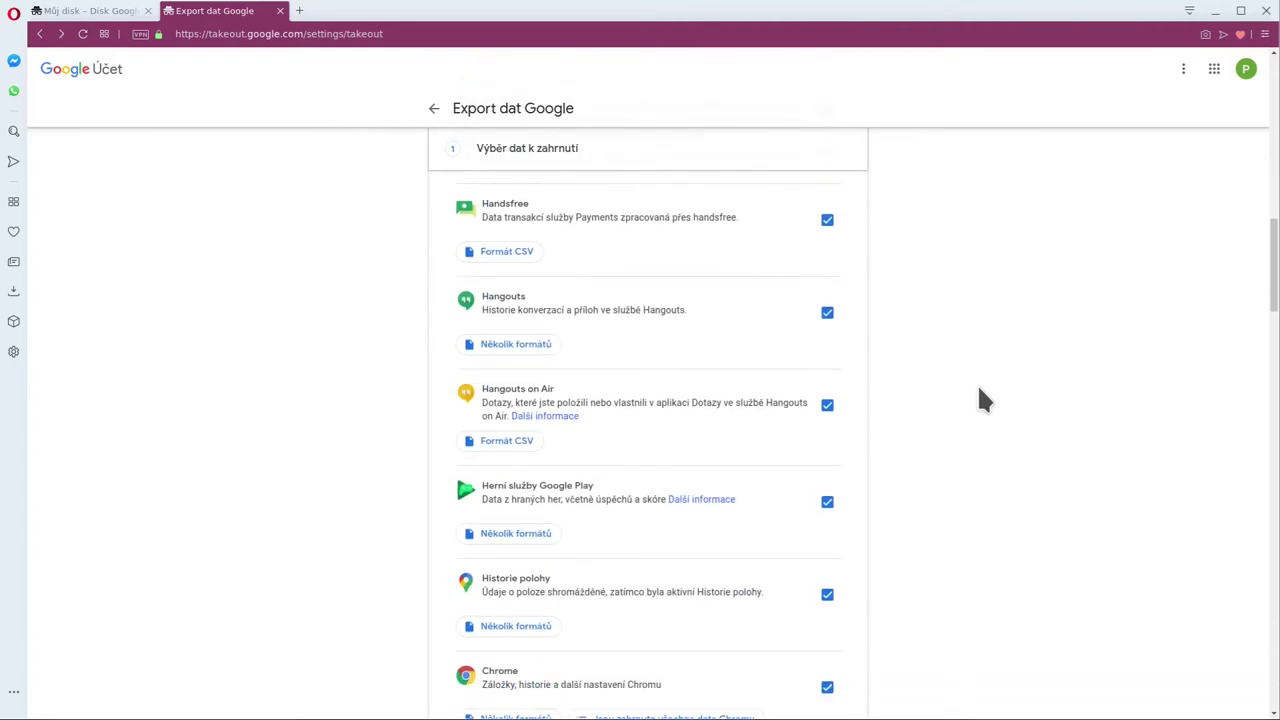
pyautogui.scroll(-3, 978, 389)
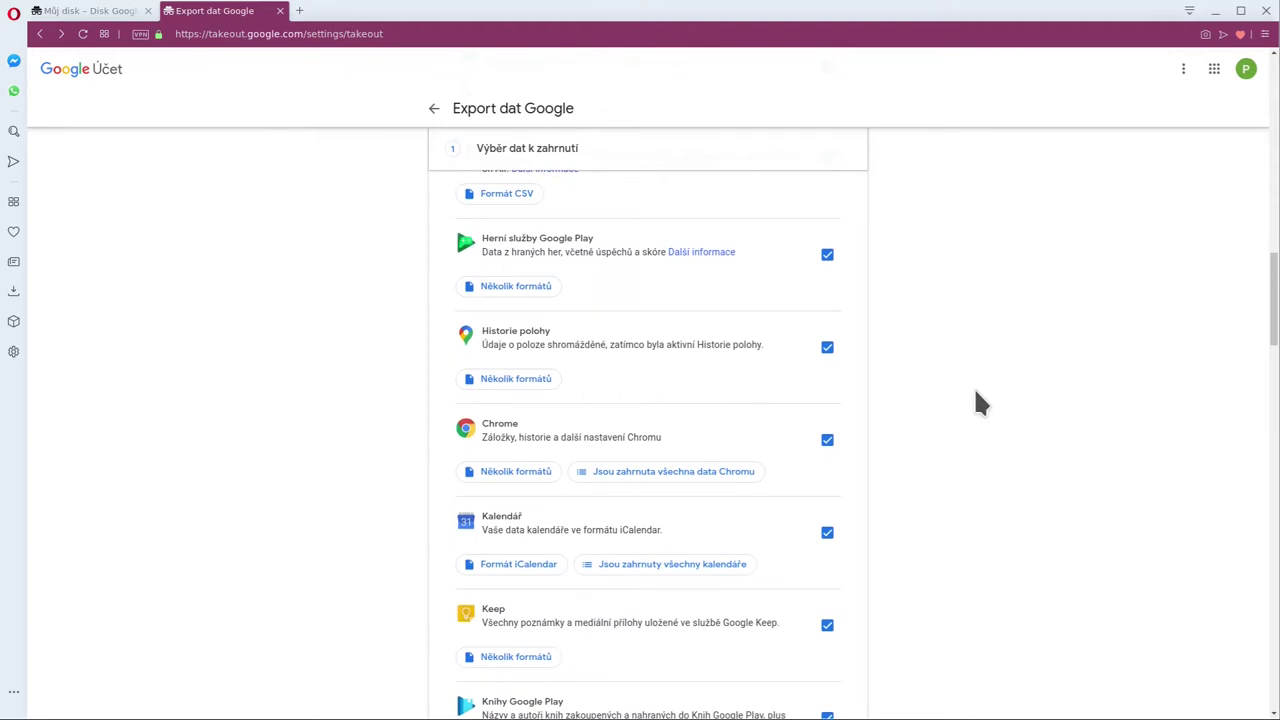
pyautogui.scroll(-4, 978, 402)
pyautogui.scroll(-4, 971, 400)
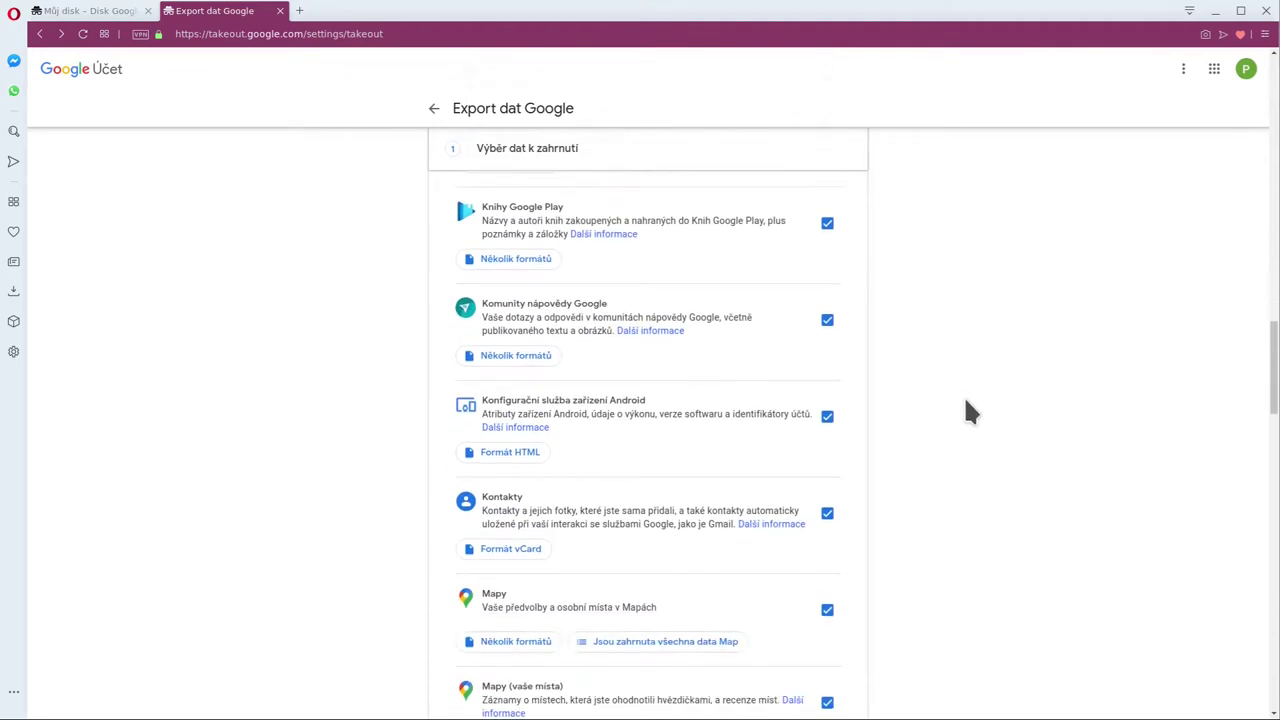
pyautogui.scroll(-3, 760, 478)
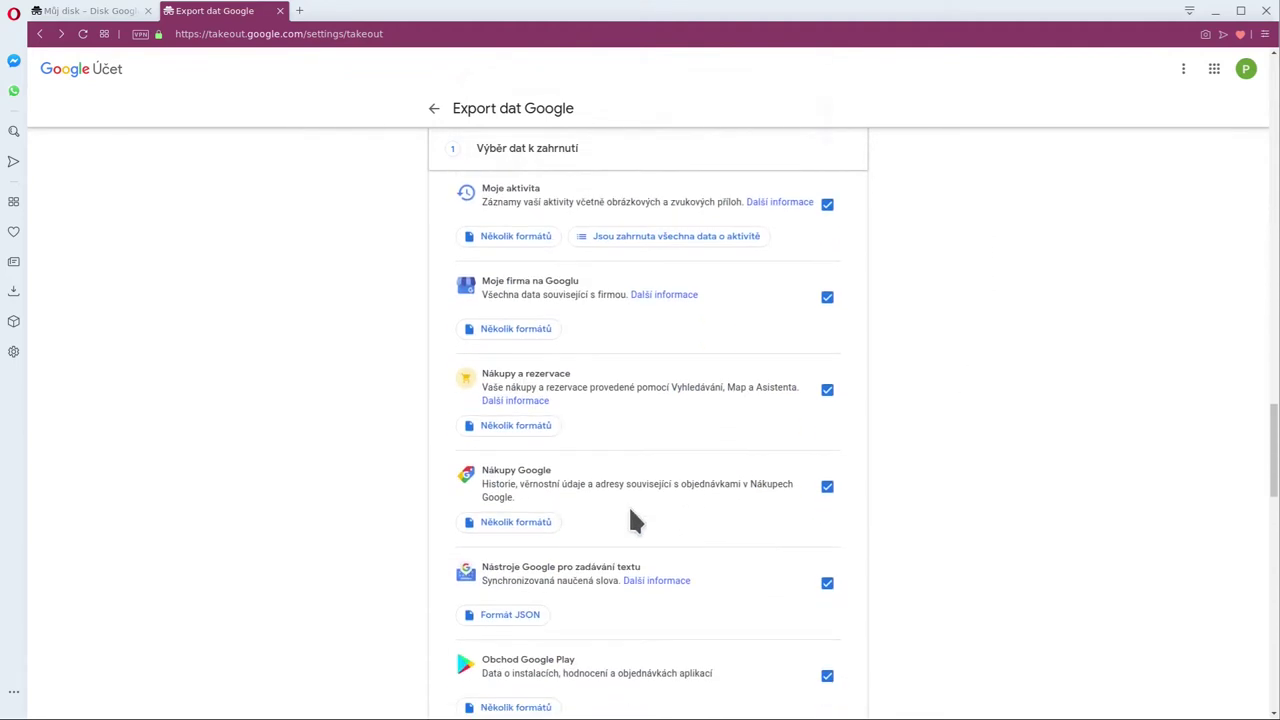
pyautogui.scroll(-3, 634, 520)
pyautogui.scroll(-5, 560, 351)
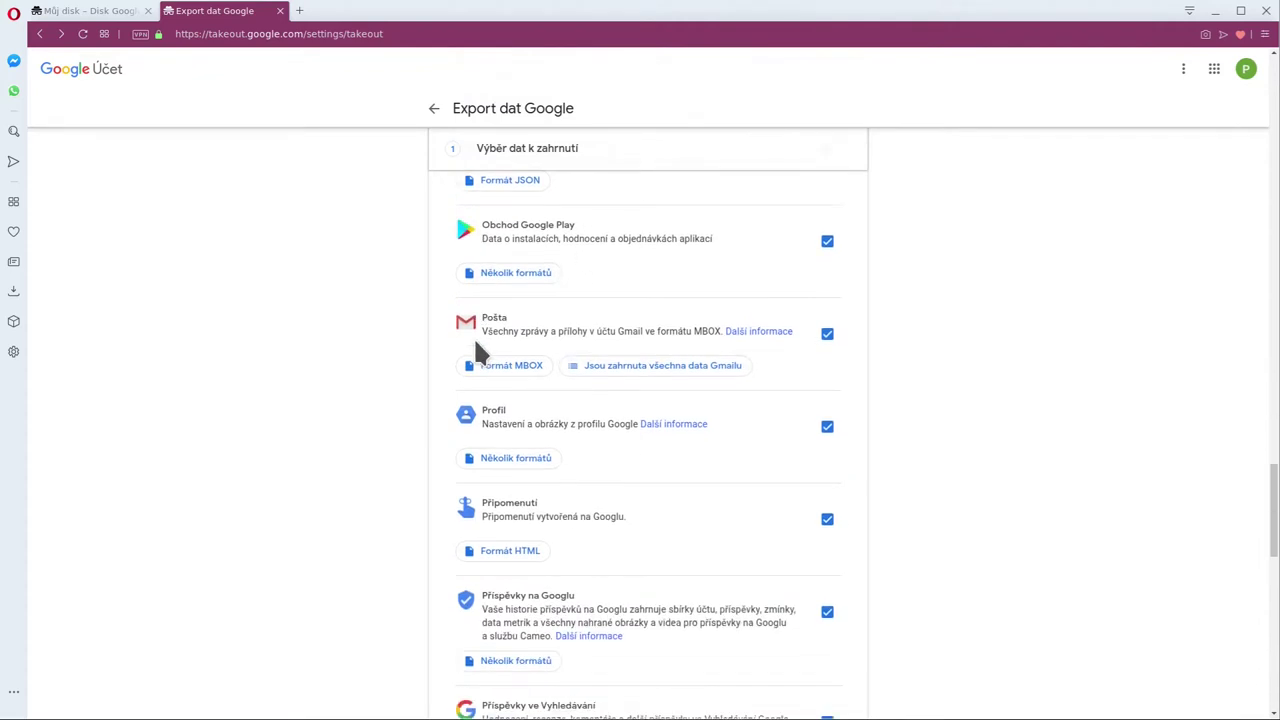
pyautogui.scroll(-3, 660, 485)
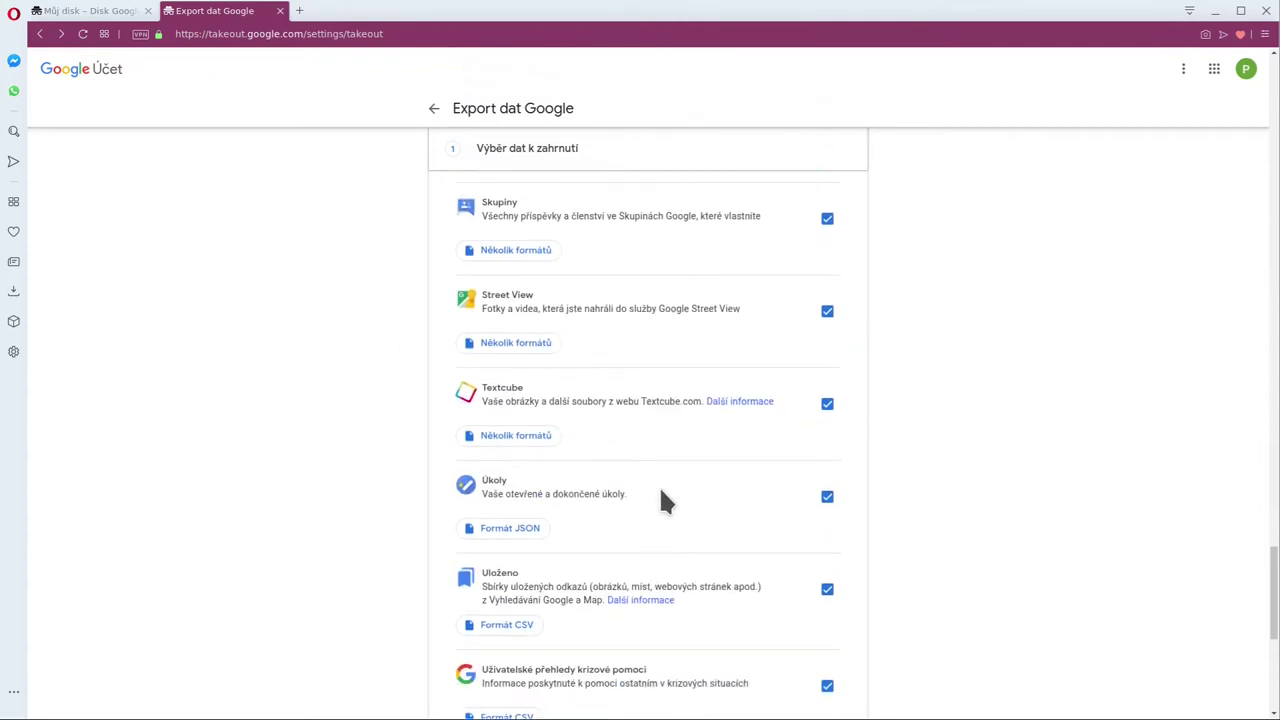
pyautogui.scroll(-2, 560, 320)
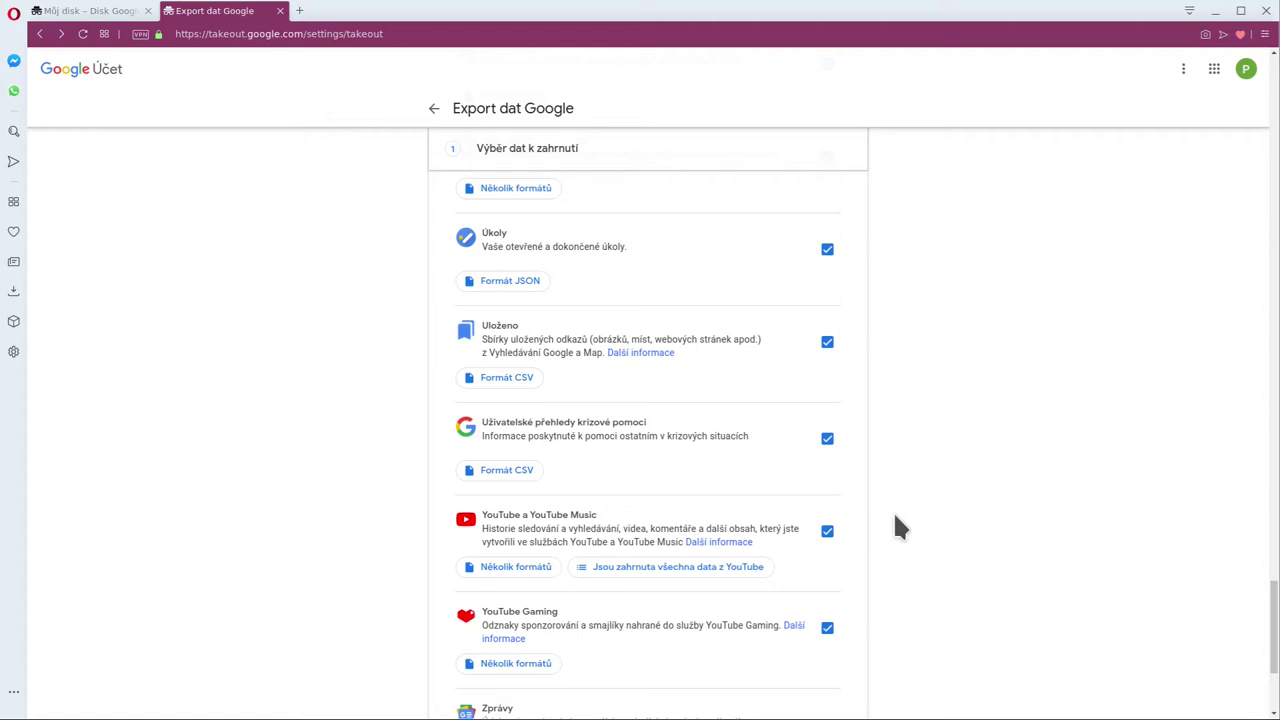
pyautogui.click(828, 532)
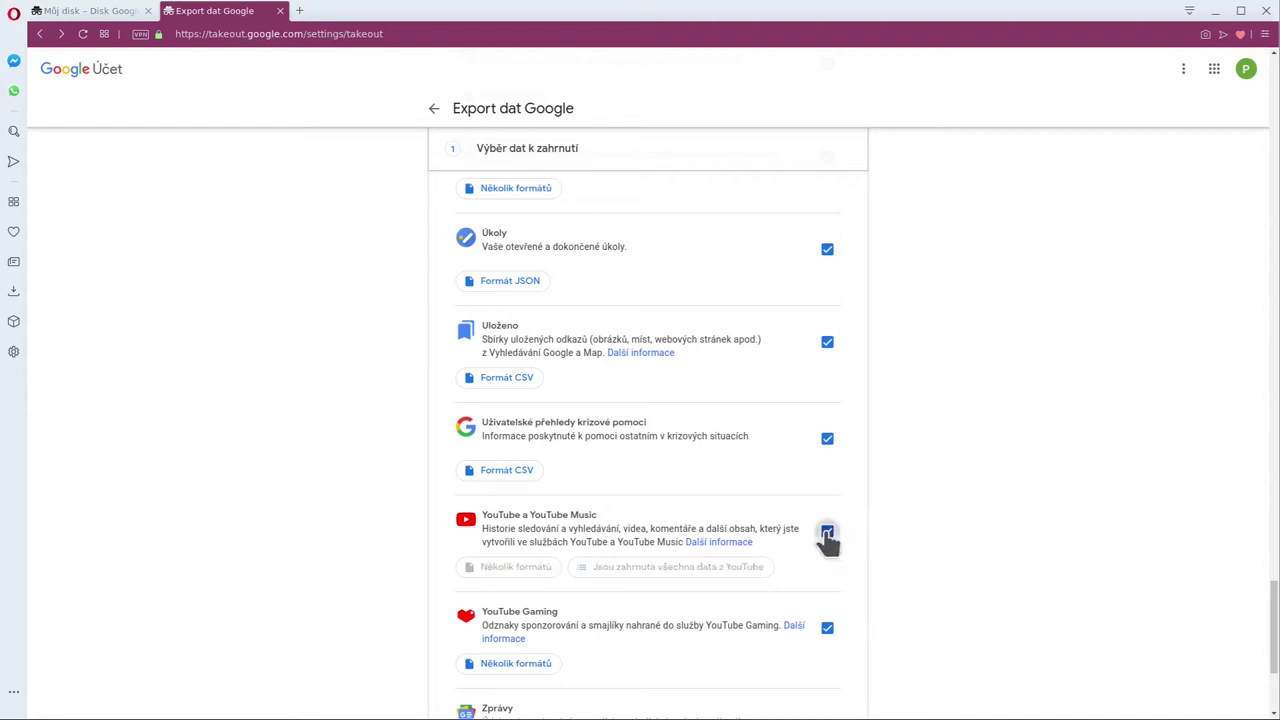
# Step: Exclude Fotky Google from the services included in the export
pyautogui.scroll(5, 1007, 429)
pyautogui.scroll(8, 997, 434)
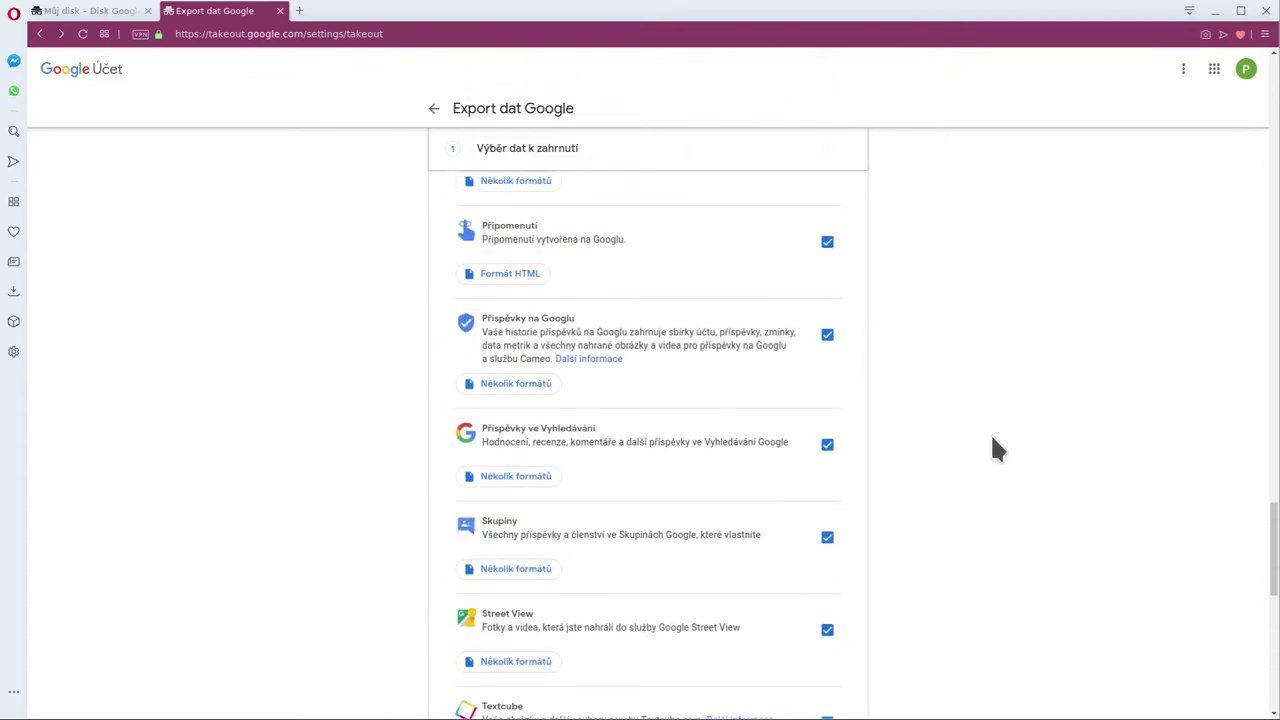
pyautogui.scroll(10, 993, 449)
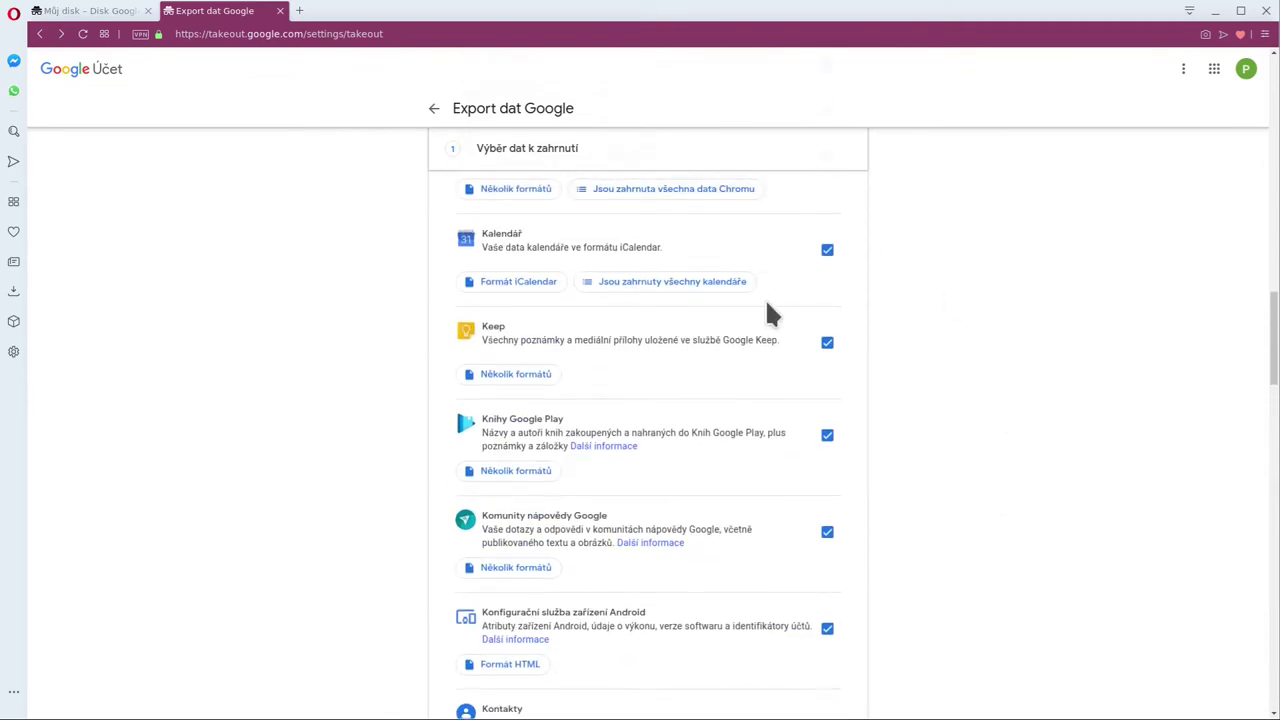
pyautogui.scroll(6, 805, 305)
pyautogui.scroll(5, 828, 344)
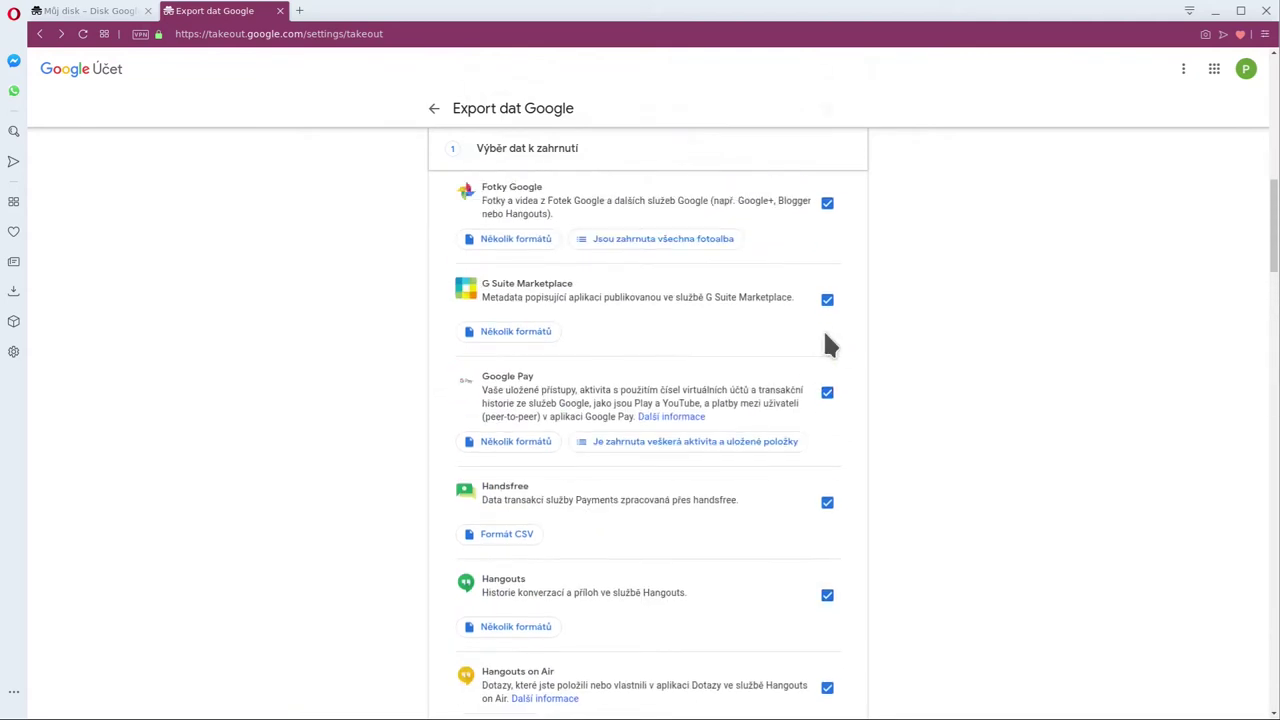
pyautogui.click(827, 451)
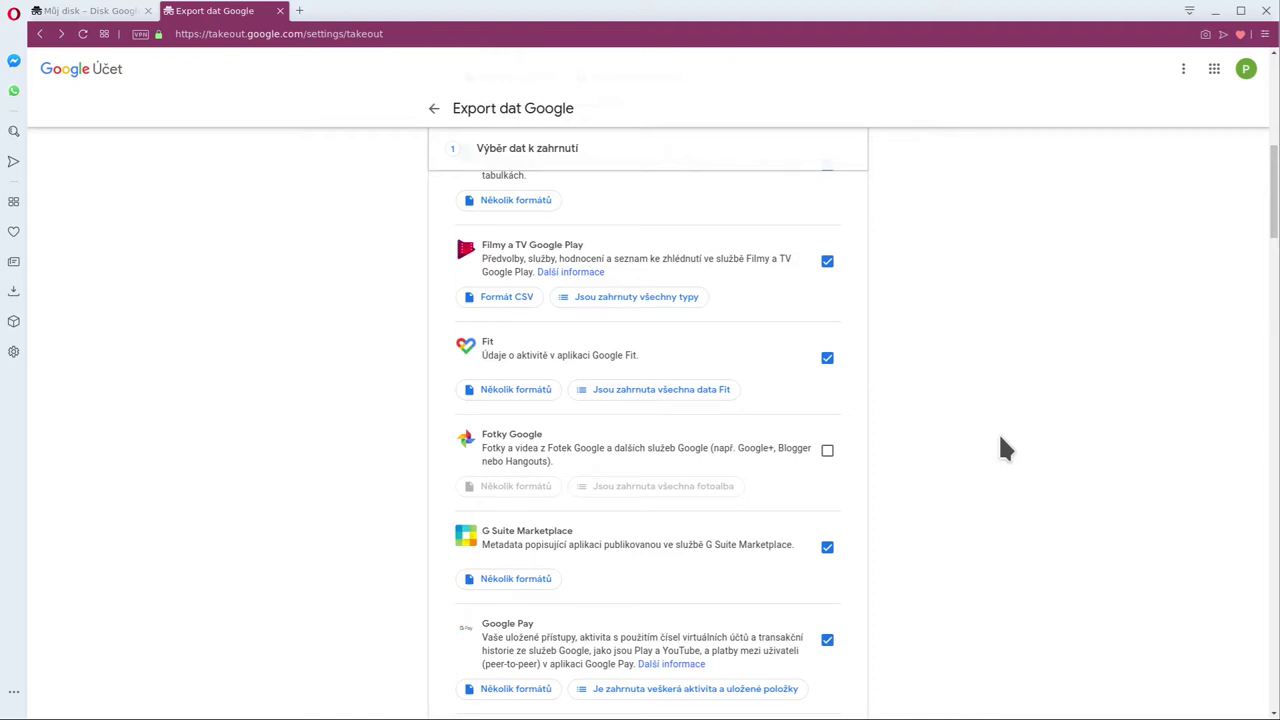
# Step: Deselect every service at once and reselect the complete list for the export
pyautogui.scroll(2, 1000, 438)
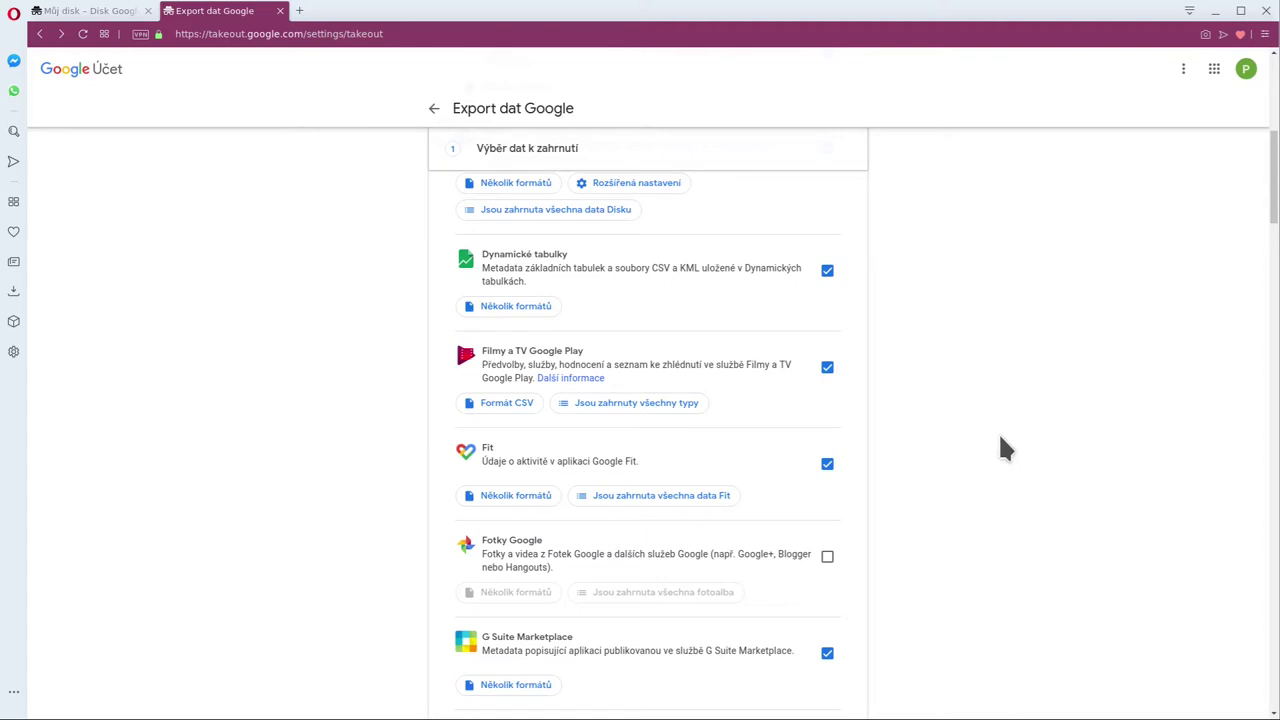
pyautogui.scroll(2, 999, 437)
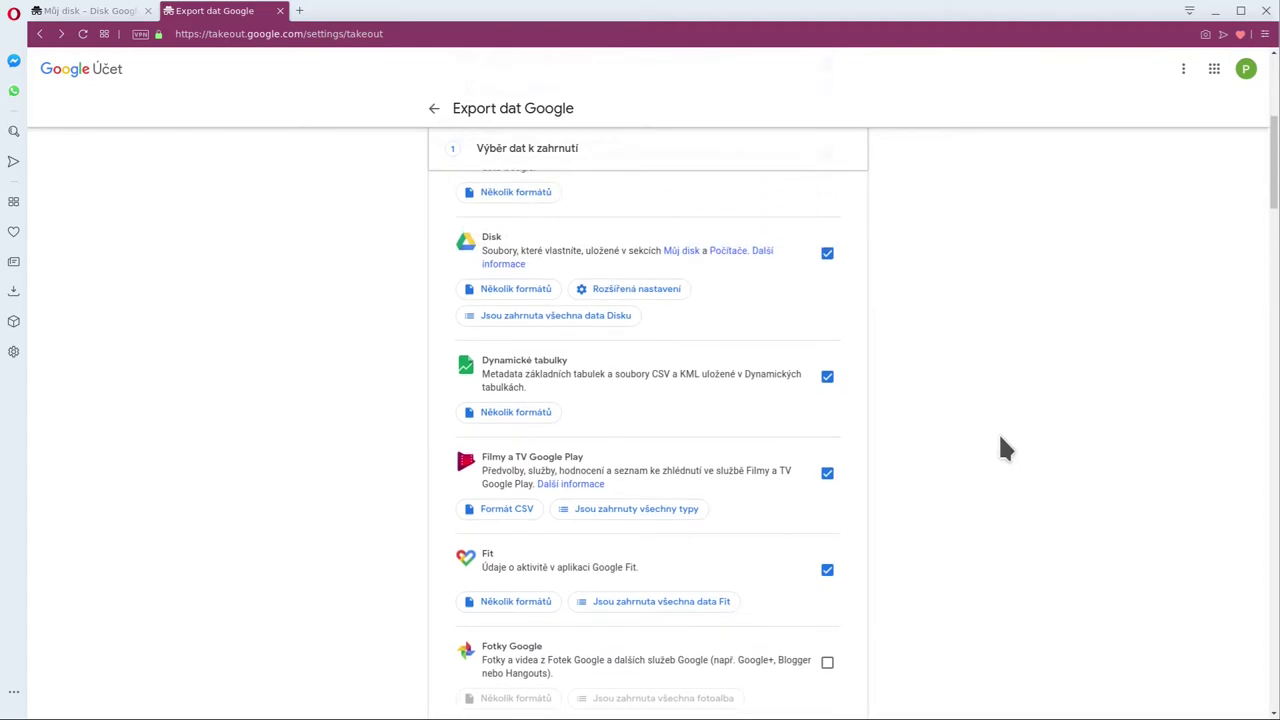
pyautogui.scroll(-4, 960, 421)
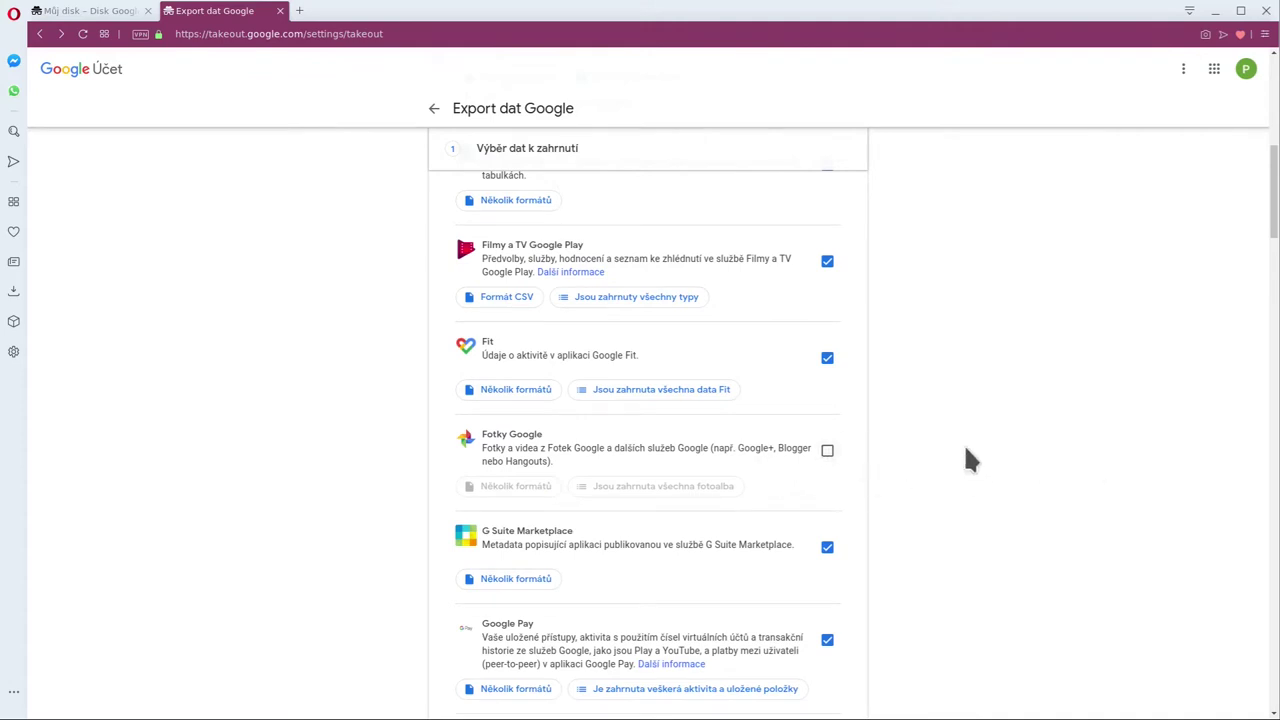
pyautogui.scroll(12, 958, 449)
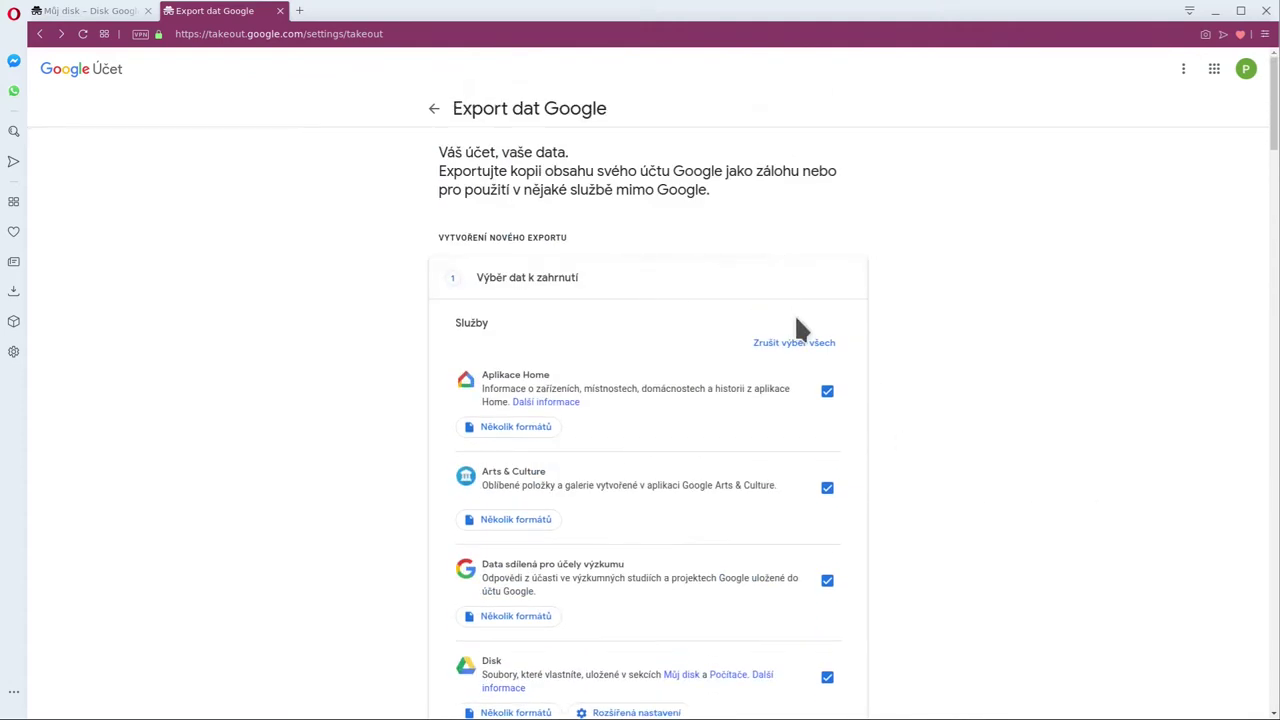
pyautogui.click(788, 344)
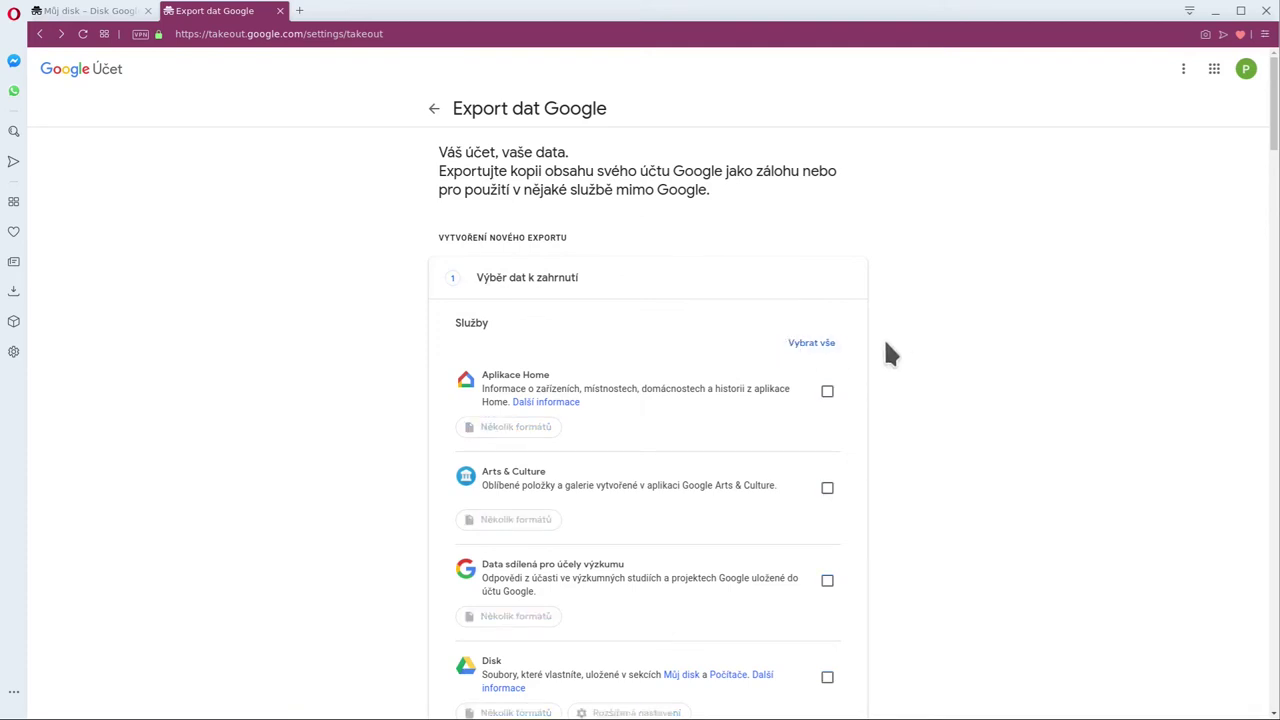
pyautogui.click(815, 344)
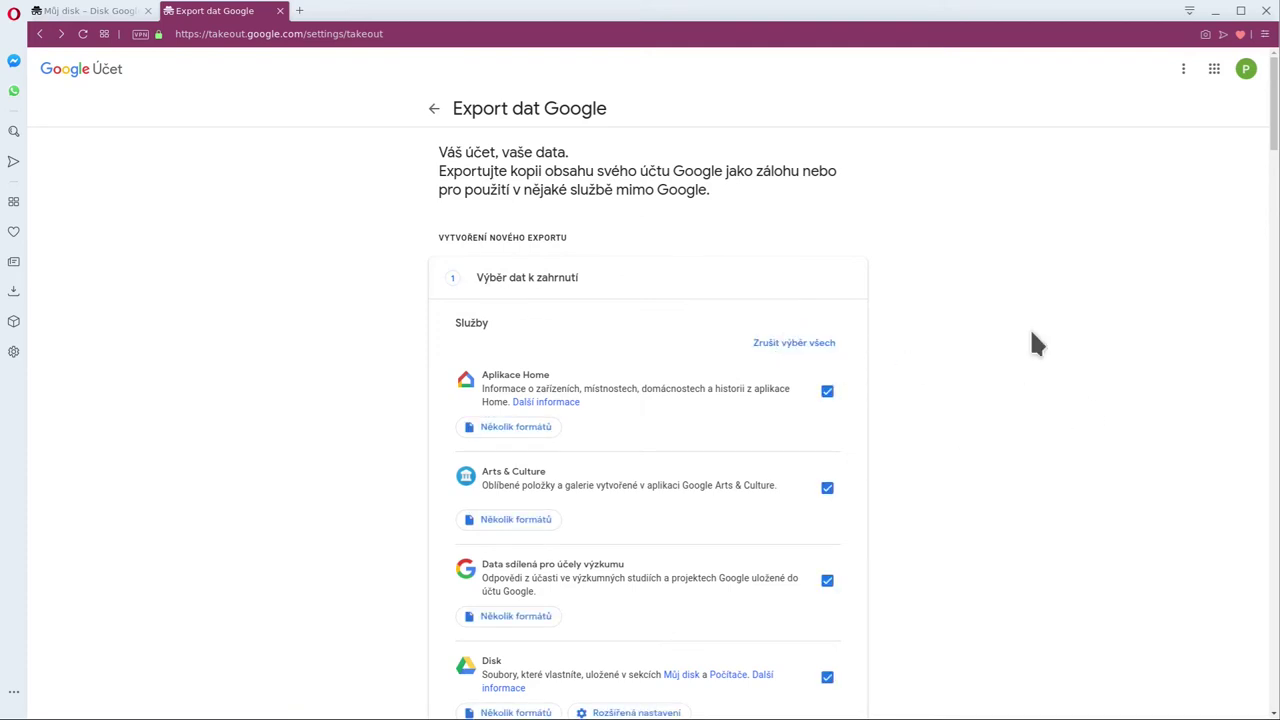
# Step: Collapse and reopen the data selection section, and proceed with all services to the file type, frequency and destination settings
pyautogui.click(459, 284)
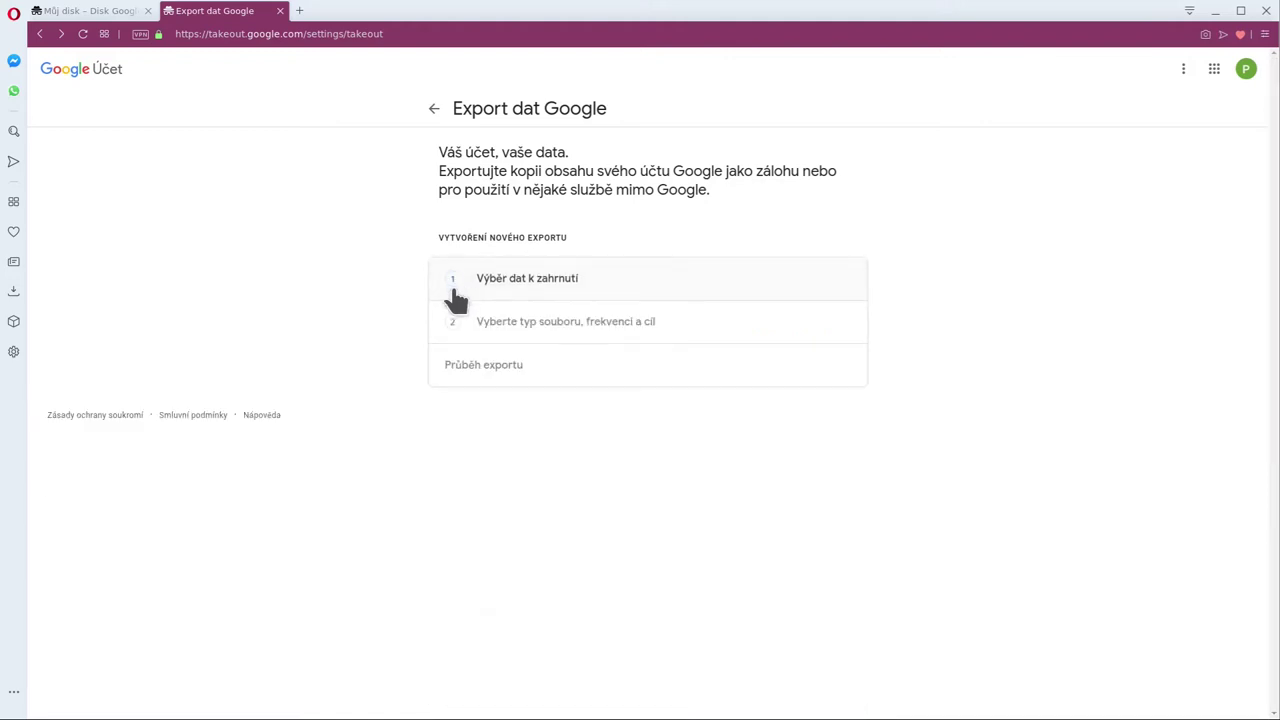
pyautogui.click(443, 286)
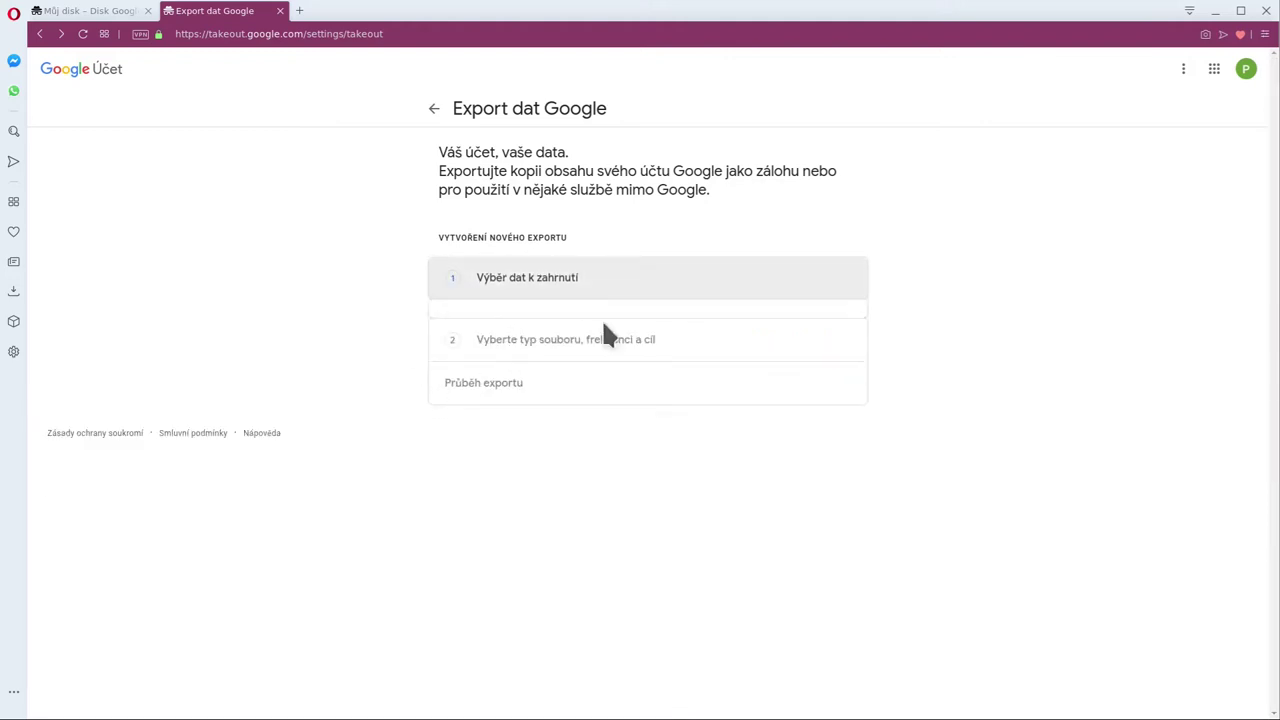
pyautogui.moveTo(1275, 148); pyautogui.dragTo(1260, 700)
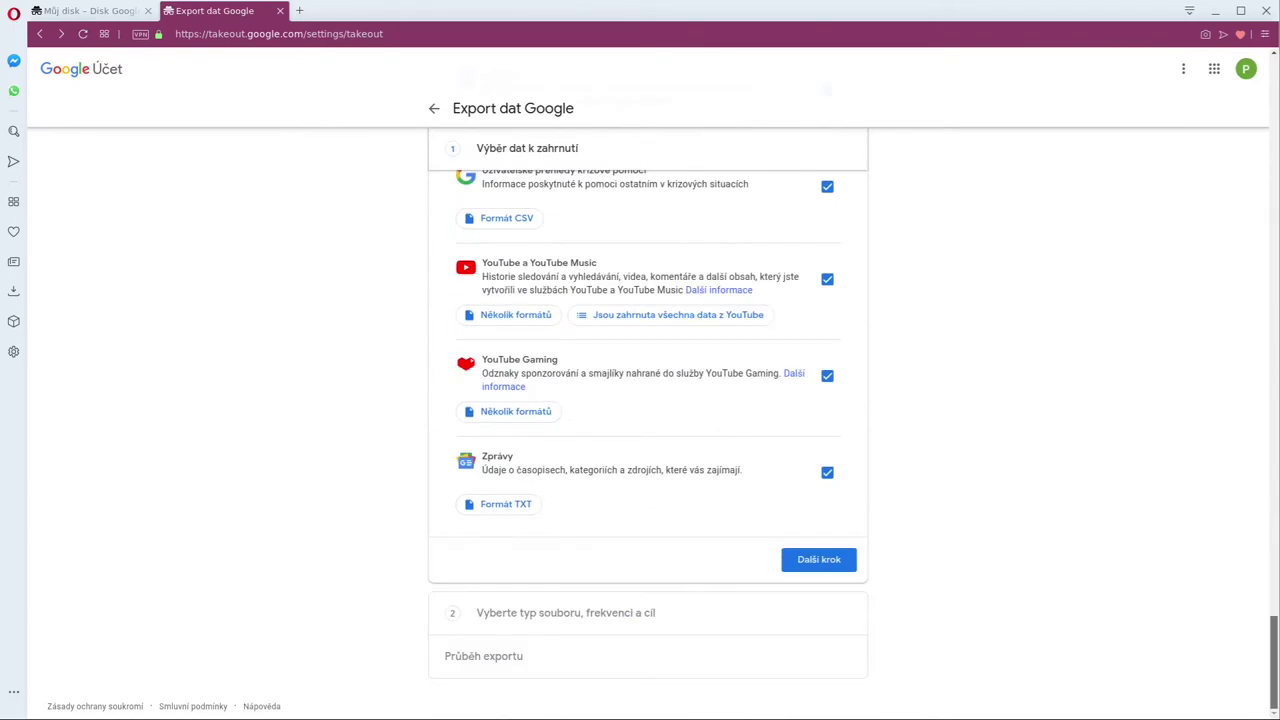
pyautogui.click(816, 560)
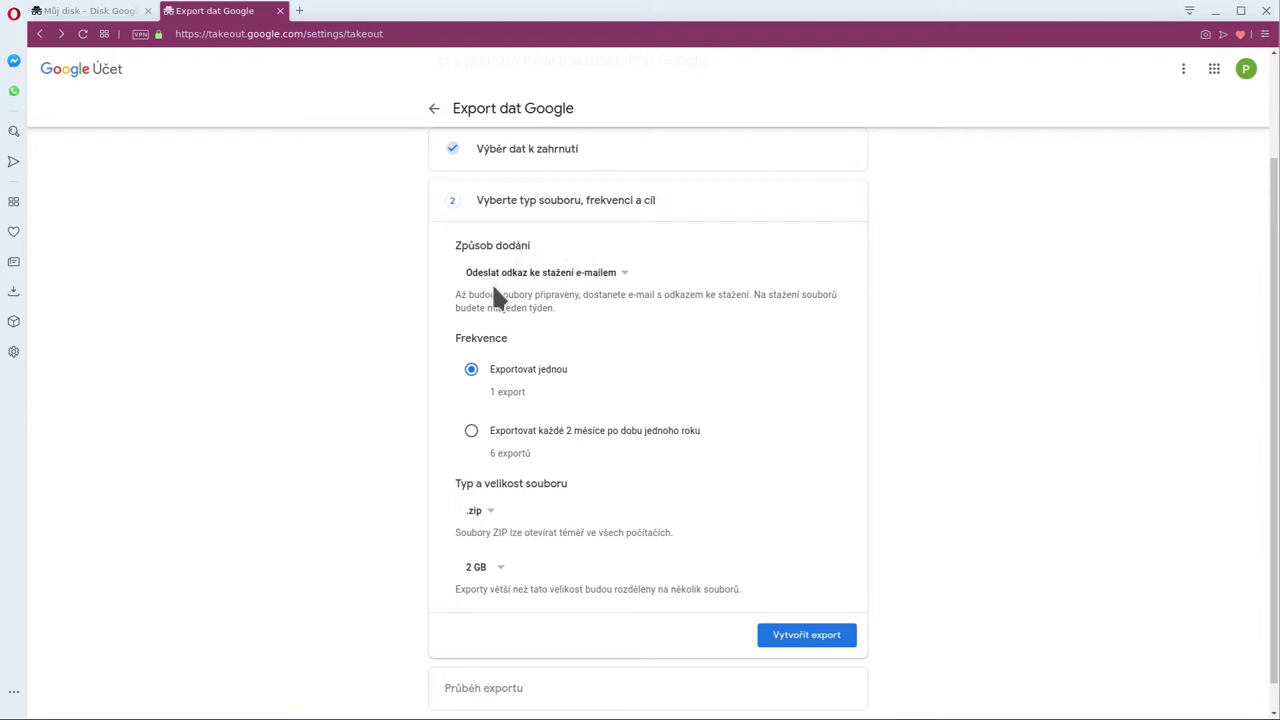
# Step: View the available delivery methods and keep Odeslat odkaz ke stažení e-mailem
pyautogui.click(562, 281)
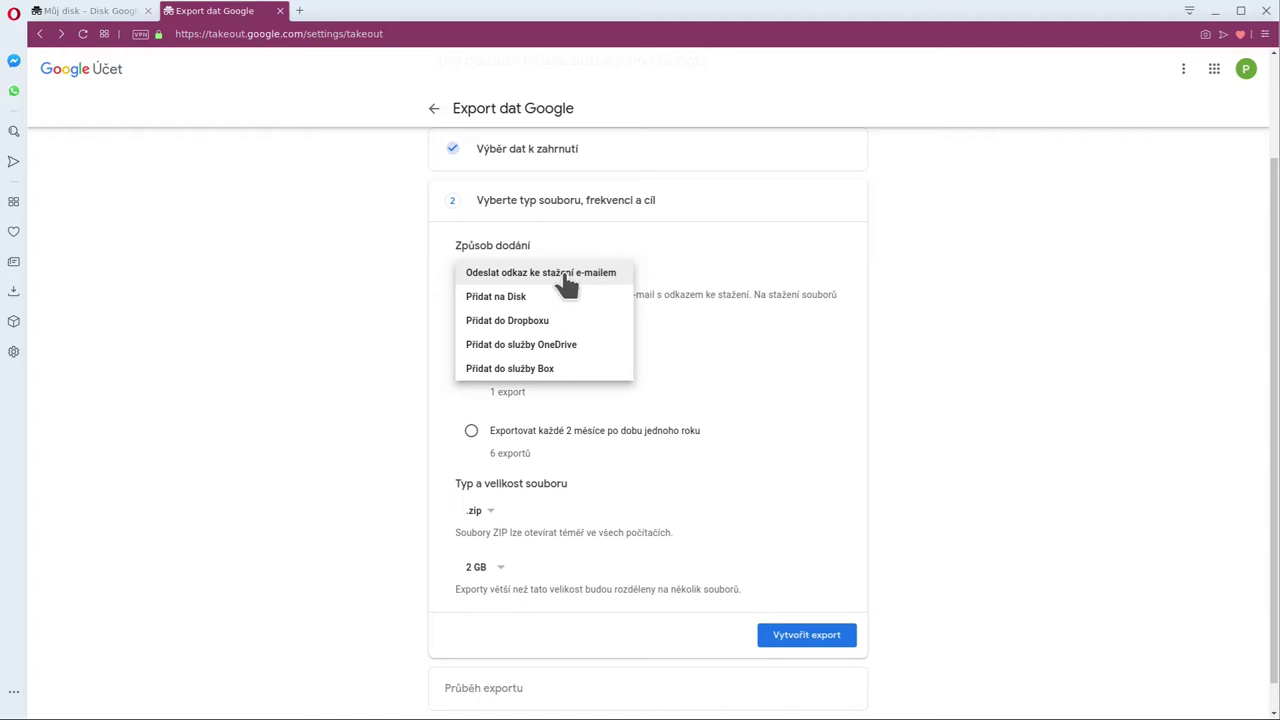
pyautogui.click(953, 353)
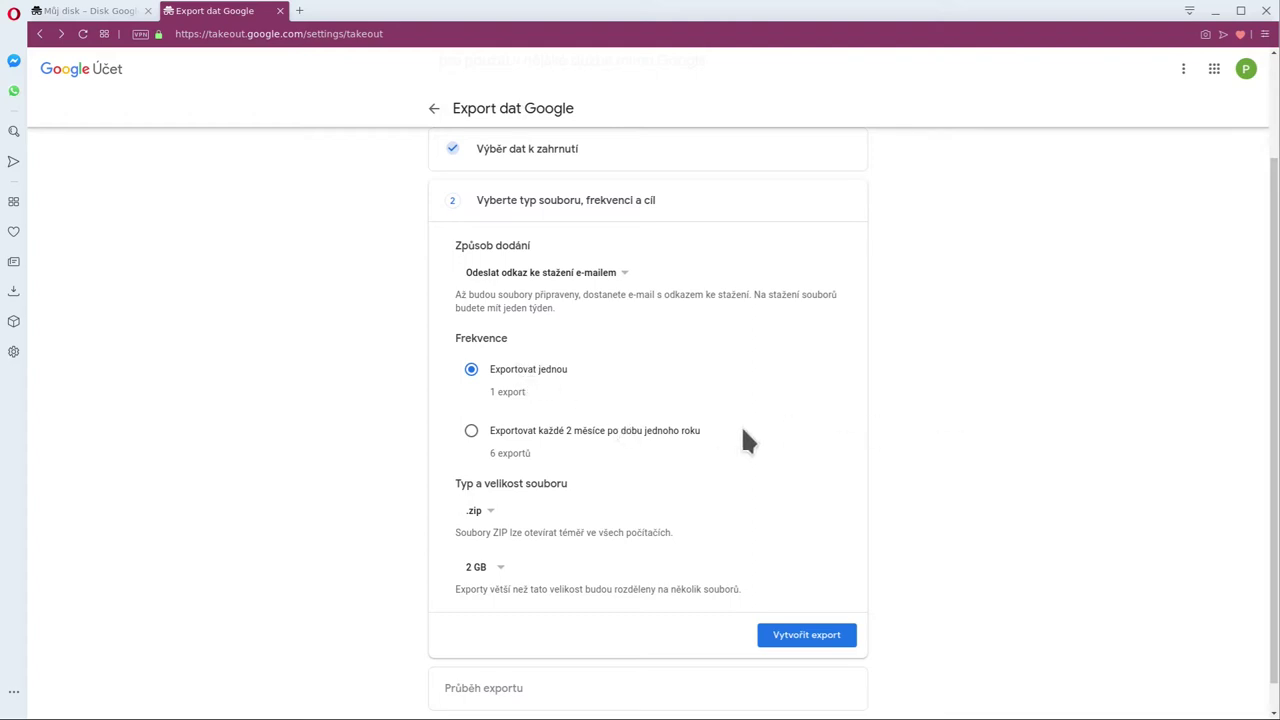
# Step: Switch the export frequency to every 2 months for one year and return it to Exportovat jednou
pyautogui.click(545, 441)
pyautogui.click(511, 370)
pyautogui.click(540, 434)
pyautogui.click(526, 375)
# Step: Review the archive file types offered for the export and keep .zip
pyautogui.click(470, 511)
pyautogui.click(476, 512)
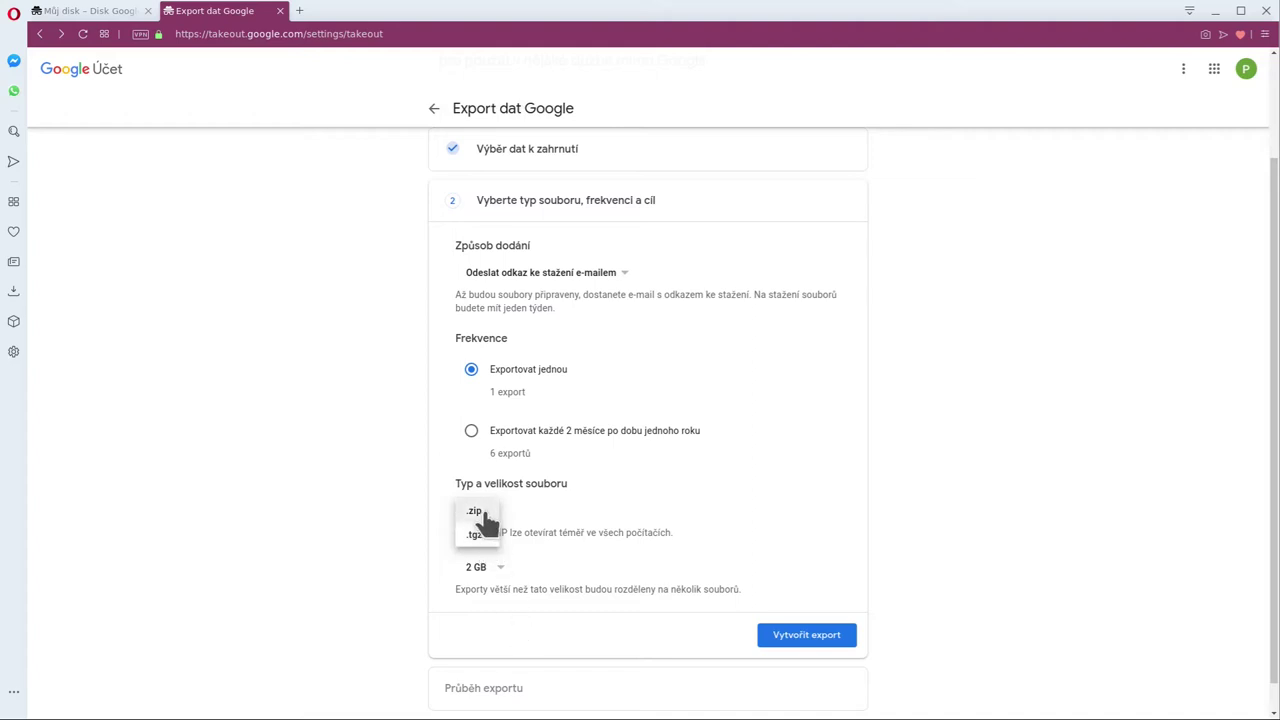
pyautogui.click(479, 514)
pyautogui.click(969, 638)
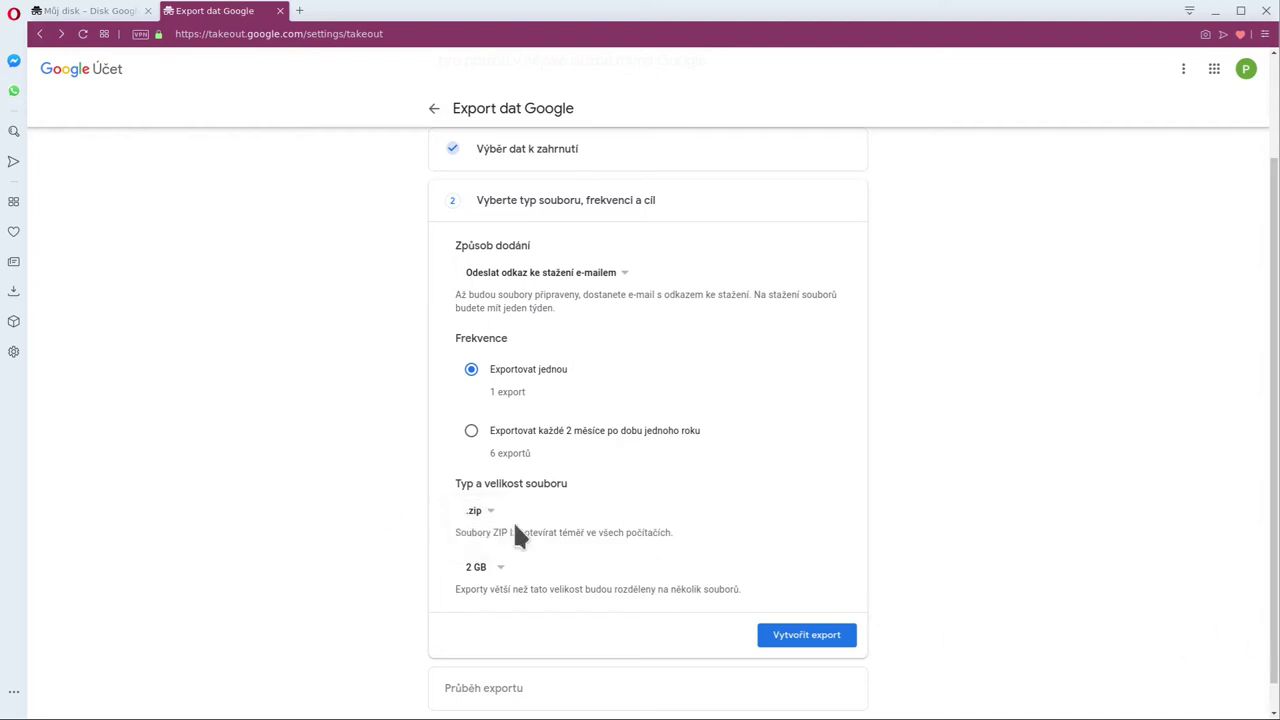
pyautogui.click(468, 514)
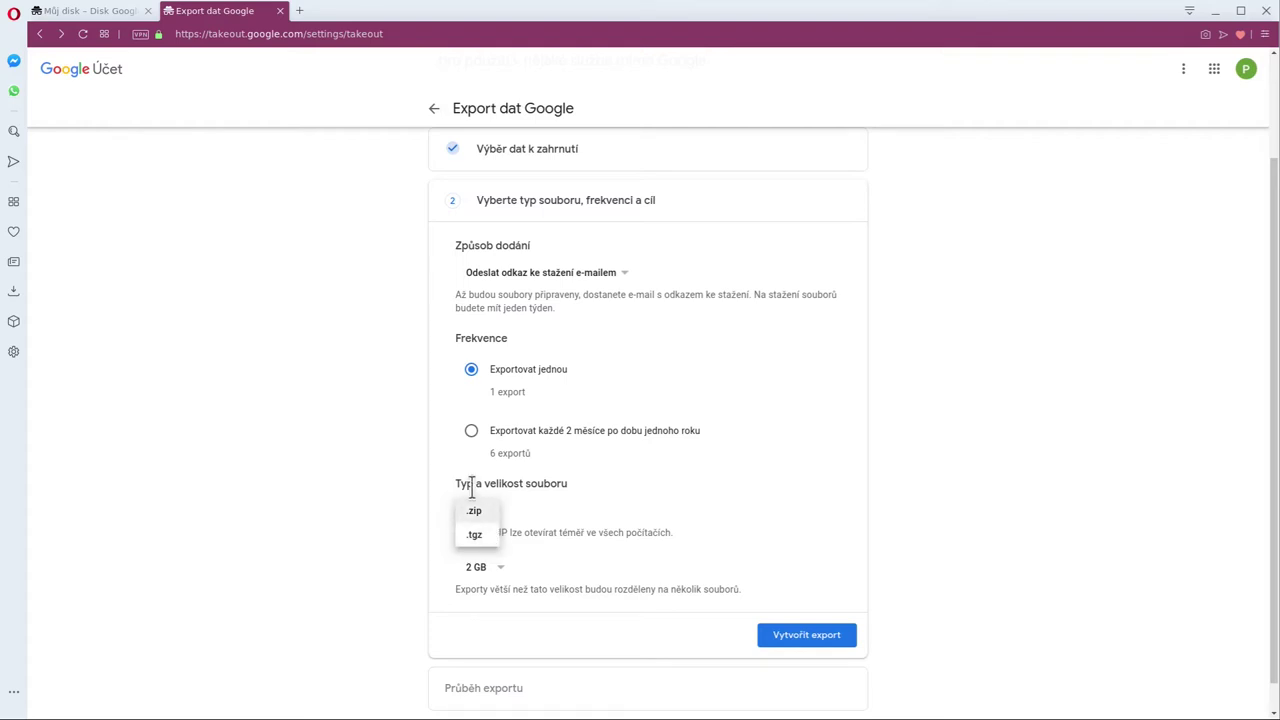
pyautogui.click(476, 514)
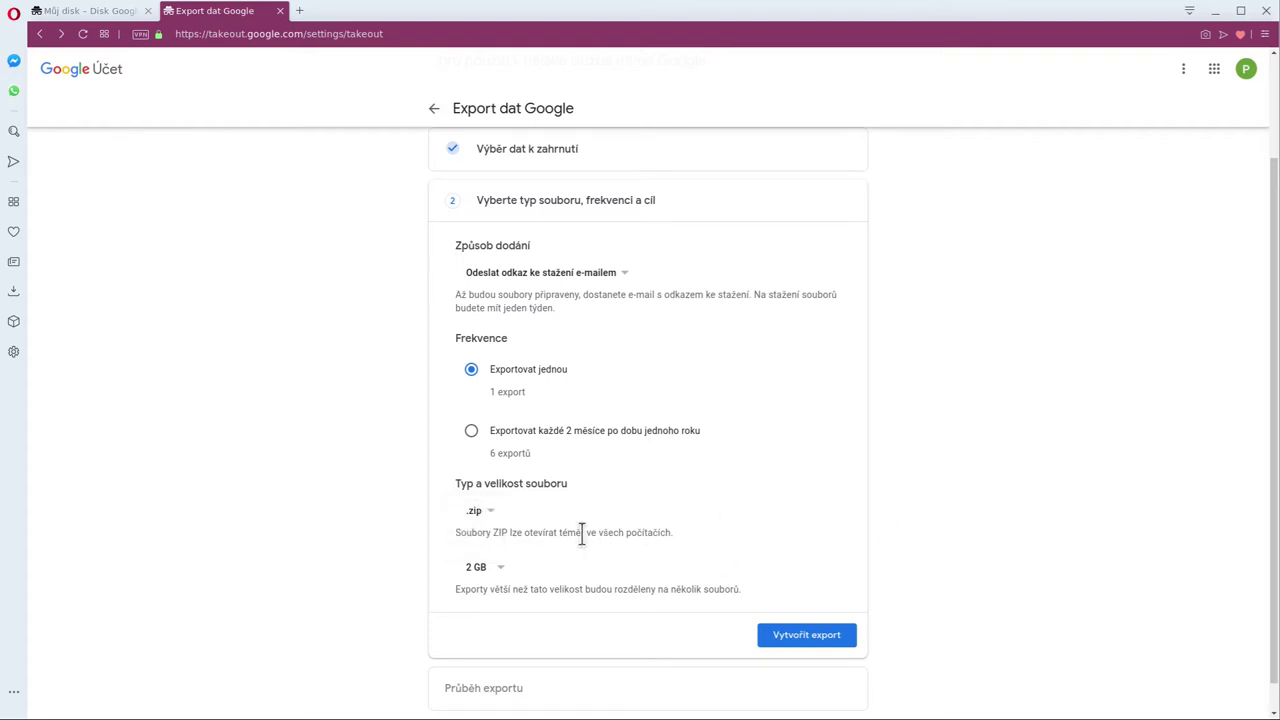
# Step: Set the maximum archive size to 50 GB and change it back to 2 GB
pyautogui.click(486, 574)
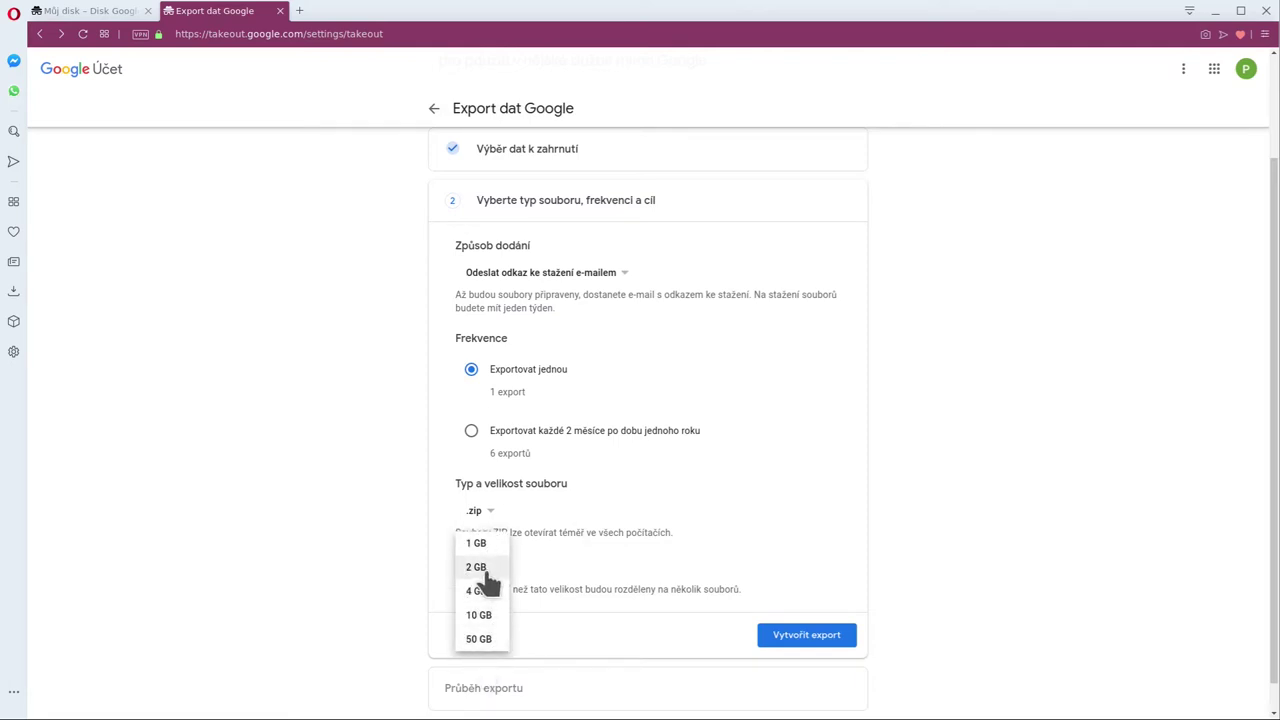
pyautogui.click(479, 639)
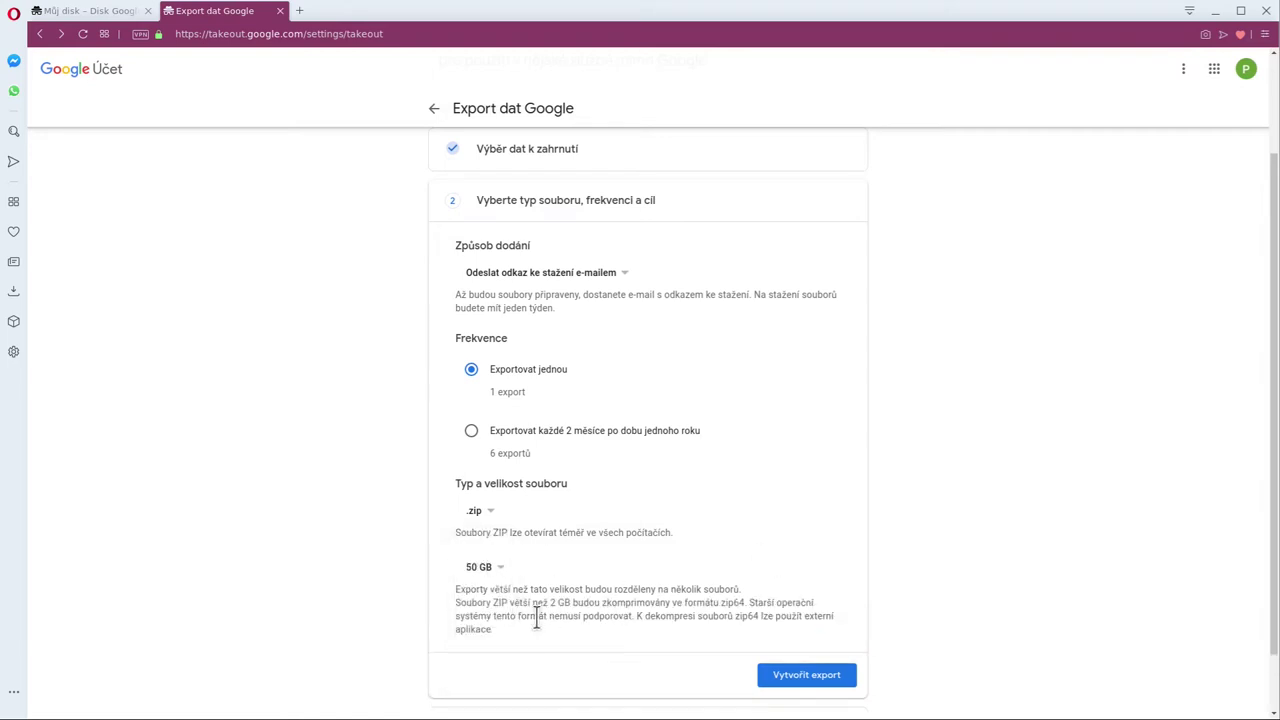
pyautogui.click(478, 568)
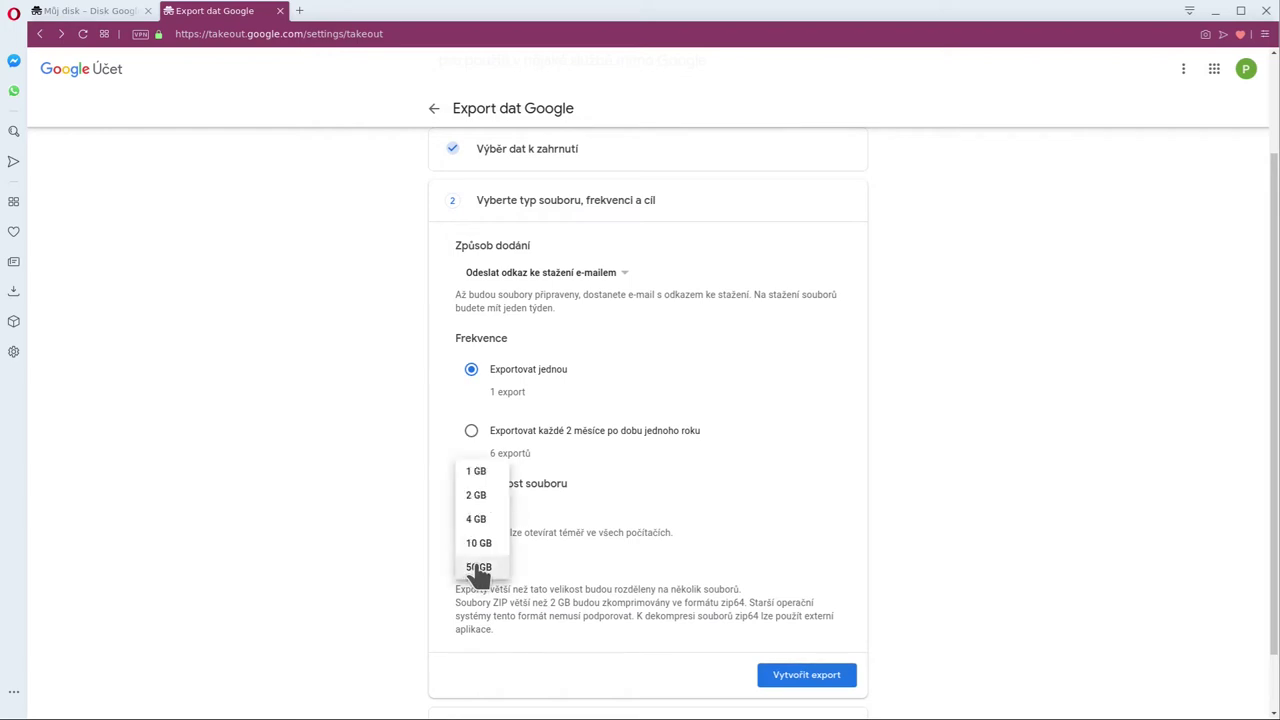
pyautogui.click(470, 500)
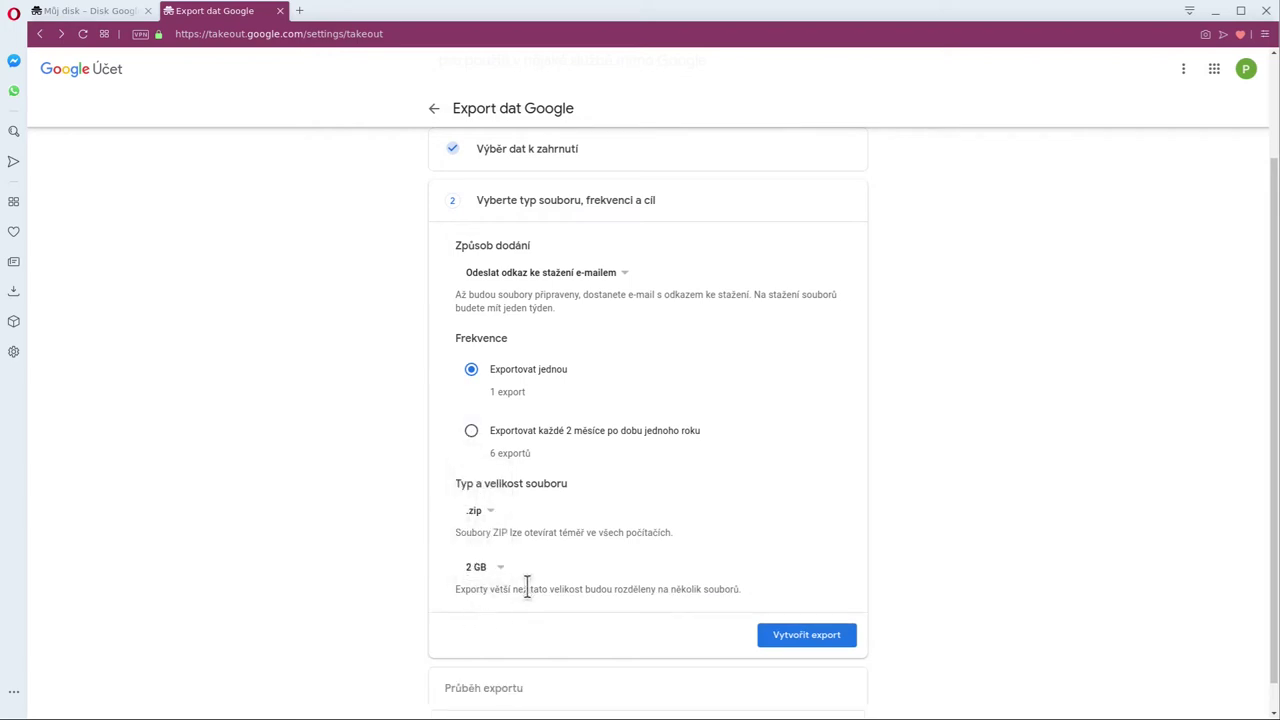
# Step: Try maximum archive sizes of 4 GB and 50 GB and examine the note about zip64 compression
pyautogui.click(477, 570)
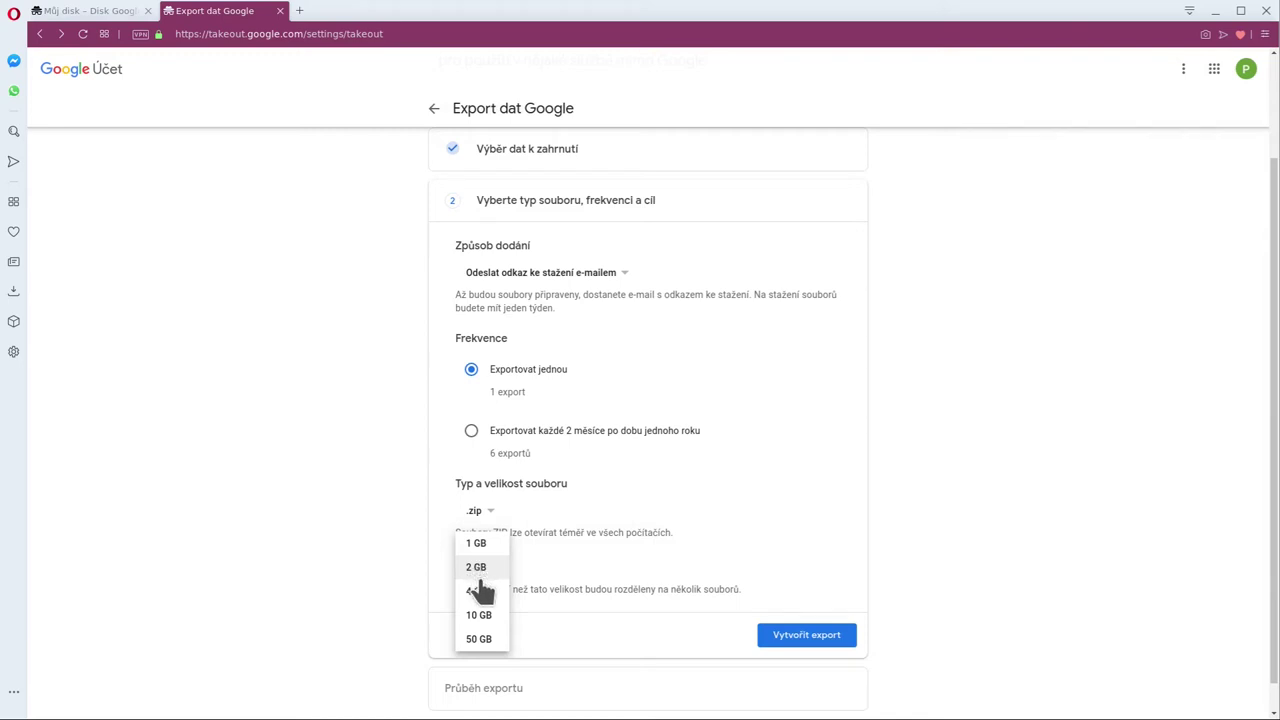
pyautogui.click(477, 591)
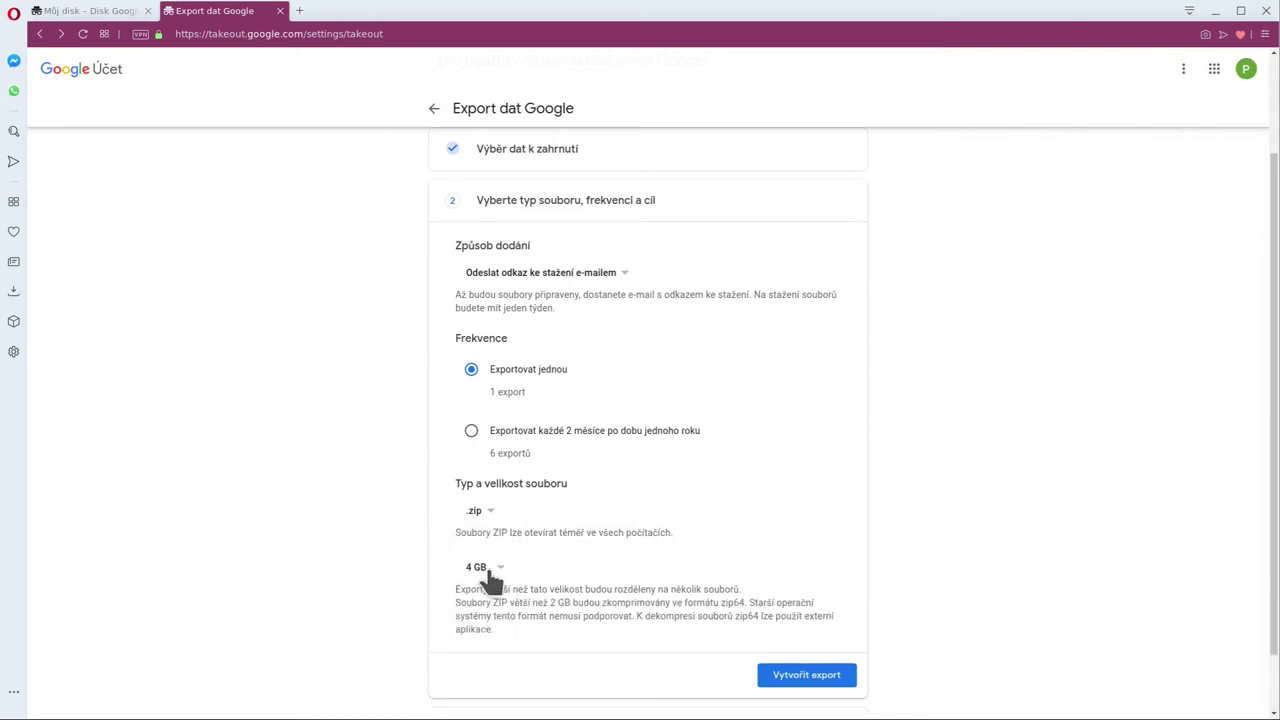
pyautogui.click(479, 567)
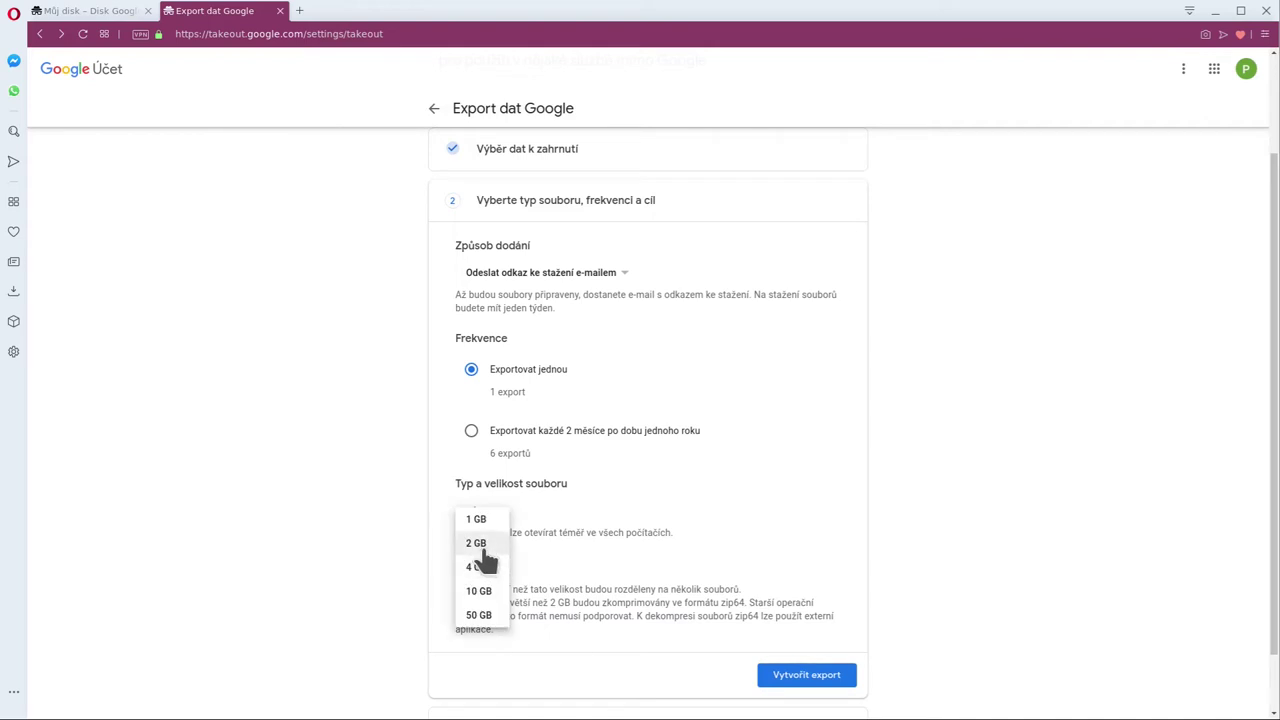
pyautogui.click(478, 615)
pyautogui.moveTo(611, 604); pyautogui.dragTo(666, 604)
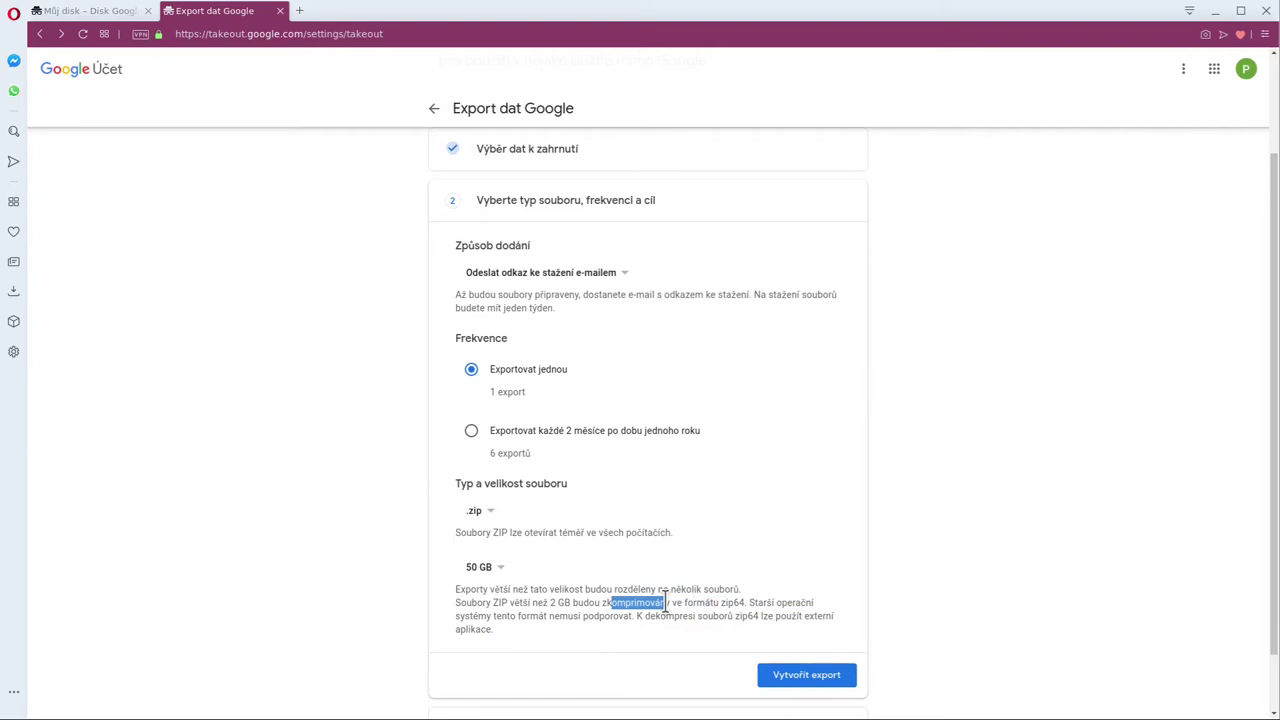
pyautogui.doubleClick(733, 603)
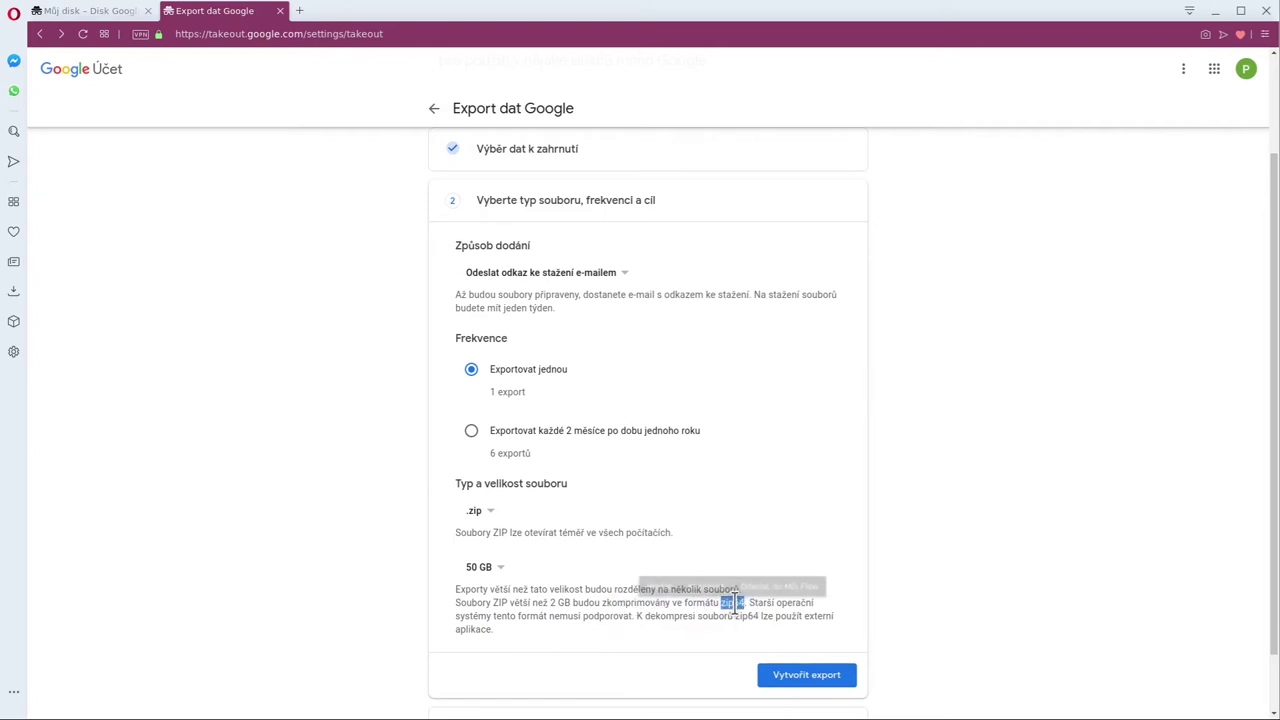
# Step: Switch the maximum archive size to 4 GB and then back to 2 GB
pyautogui.click(479, 568)
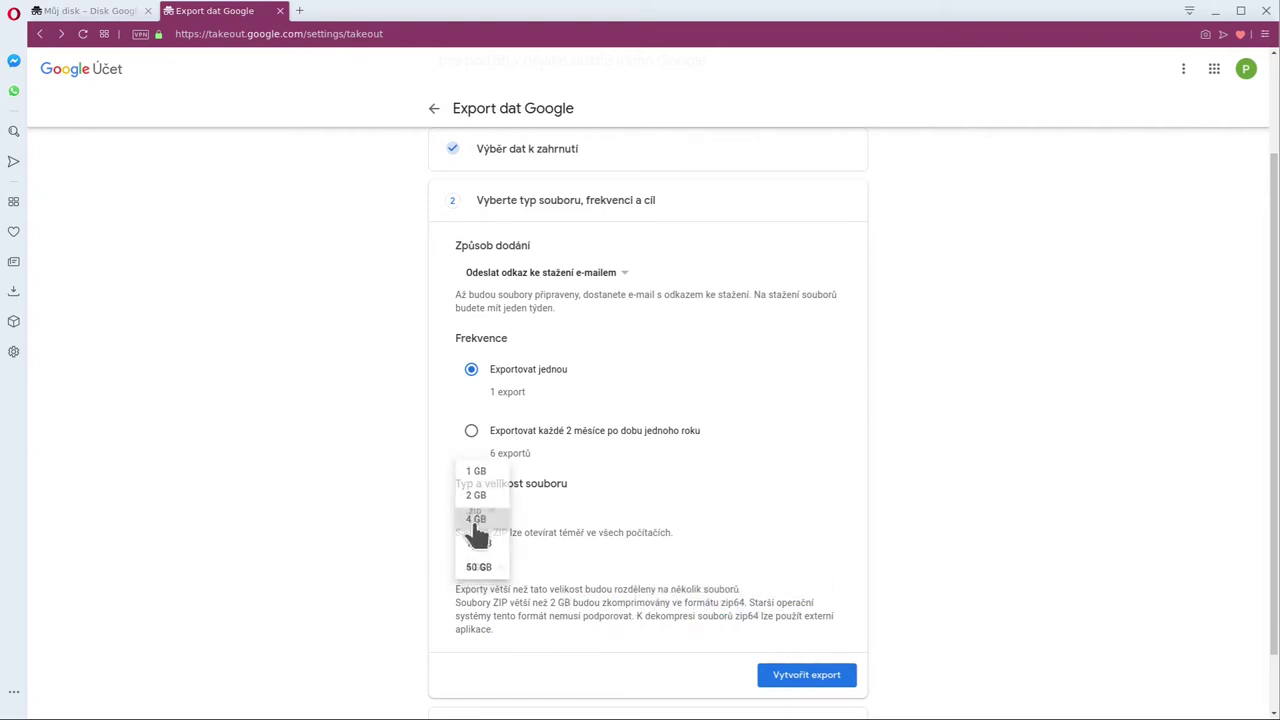
pyautogui.click(477, 522)
pyautogui.click(482, 568)
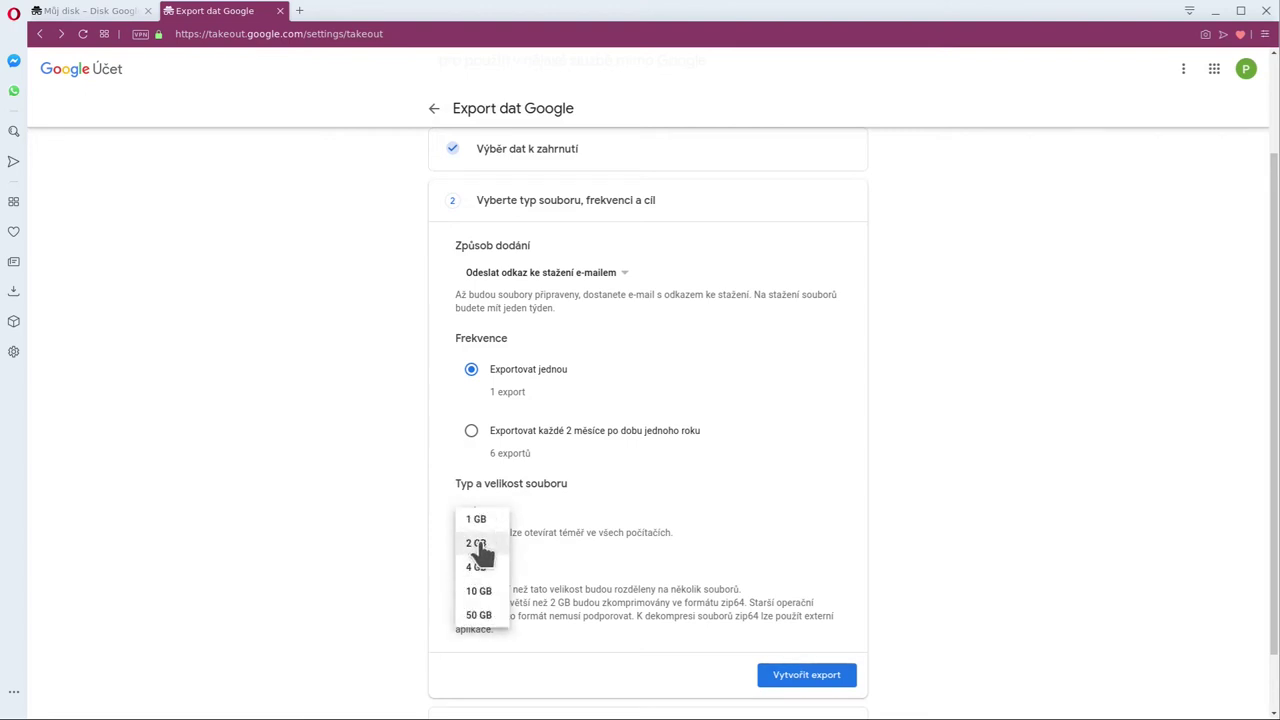
pyautogui.click(479, 547)
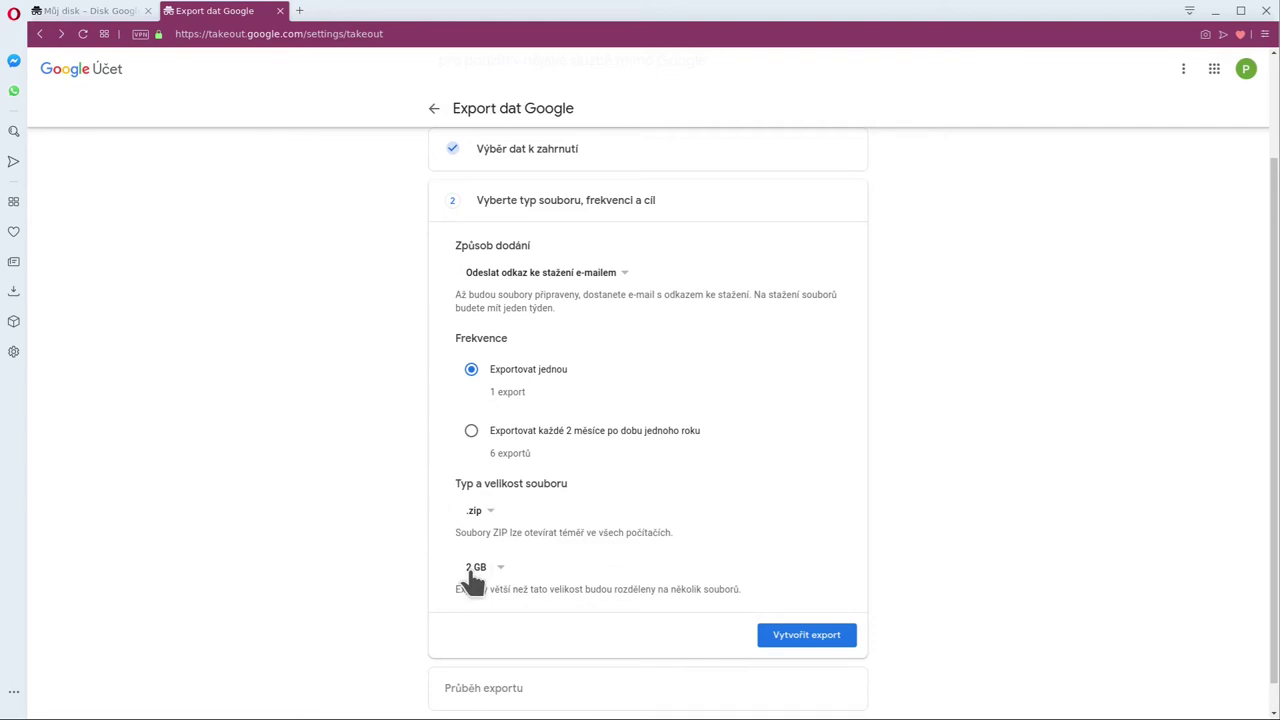
# Step: Set the maximum archive size to 50 GB, check the offered sizes again and keep 50 GB
pyautogui.click(476, 567)
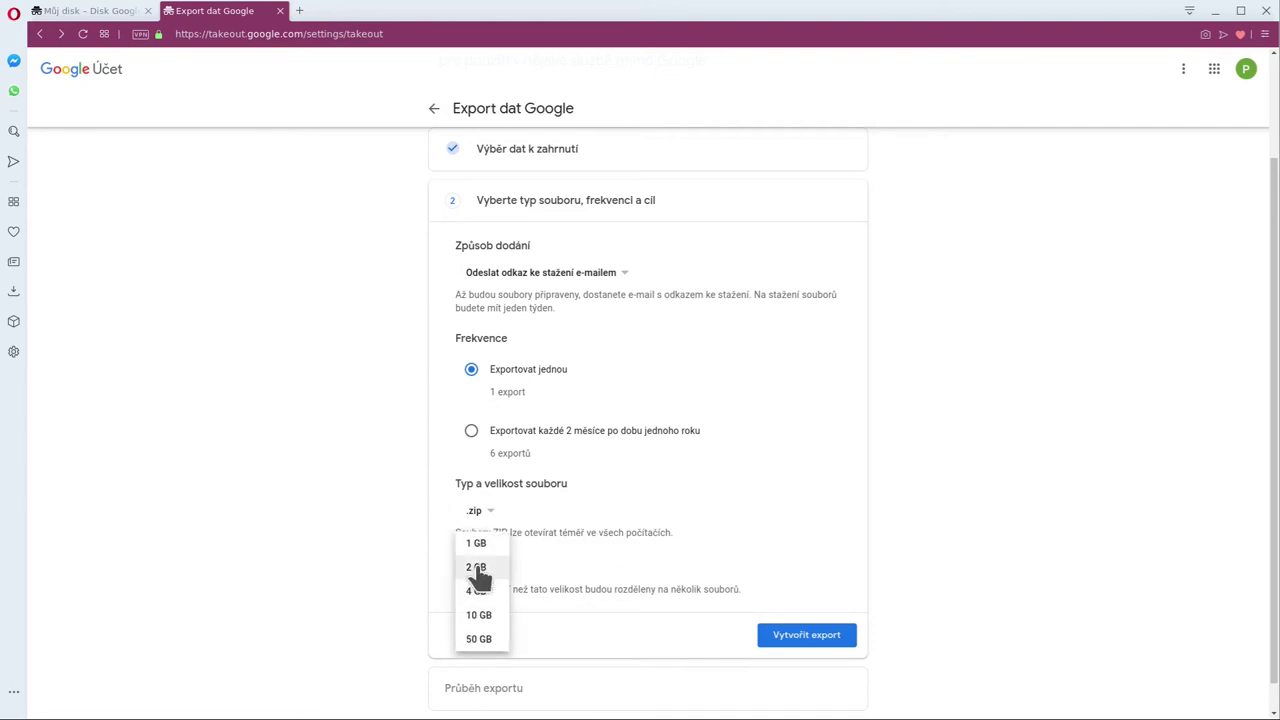
pyautogui.click(477, 640)
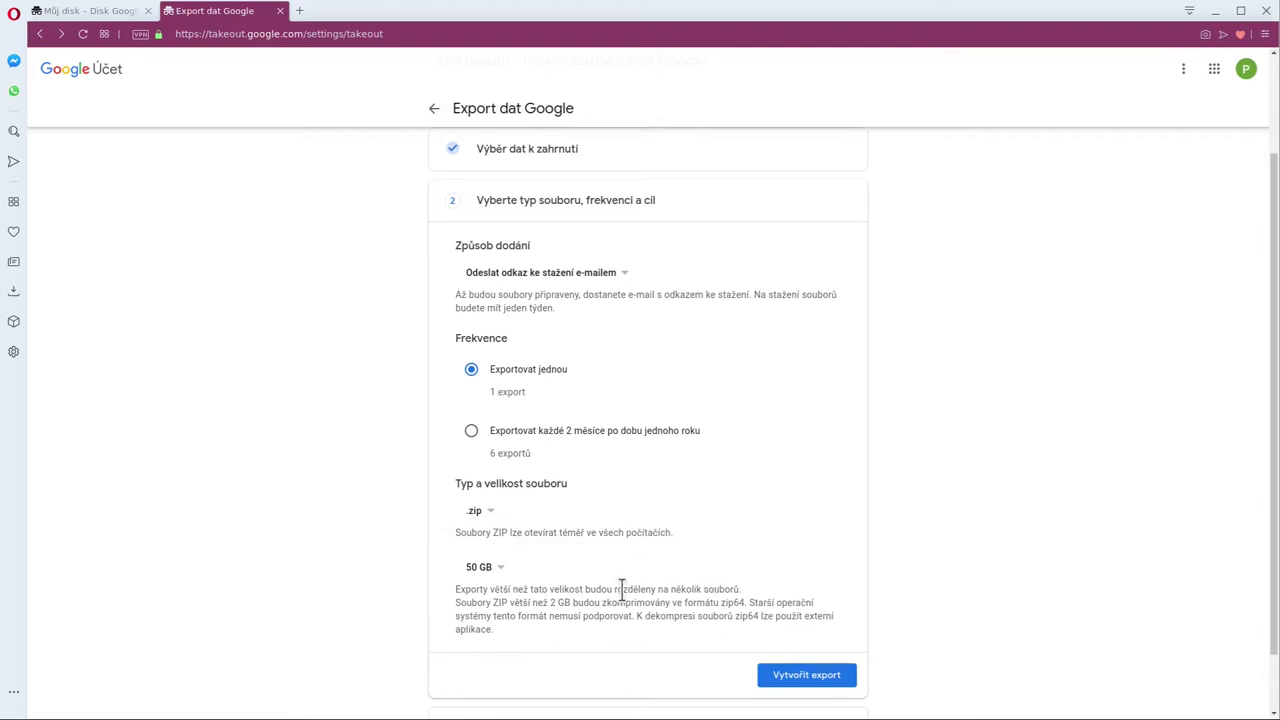
pyautogui.click(490, 567)
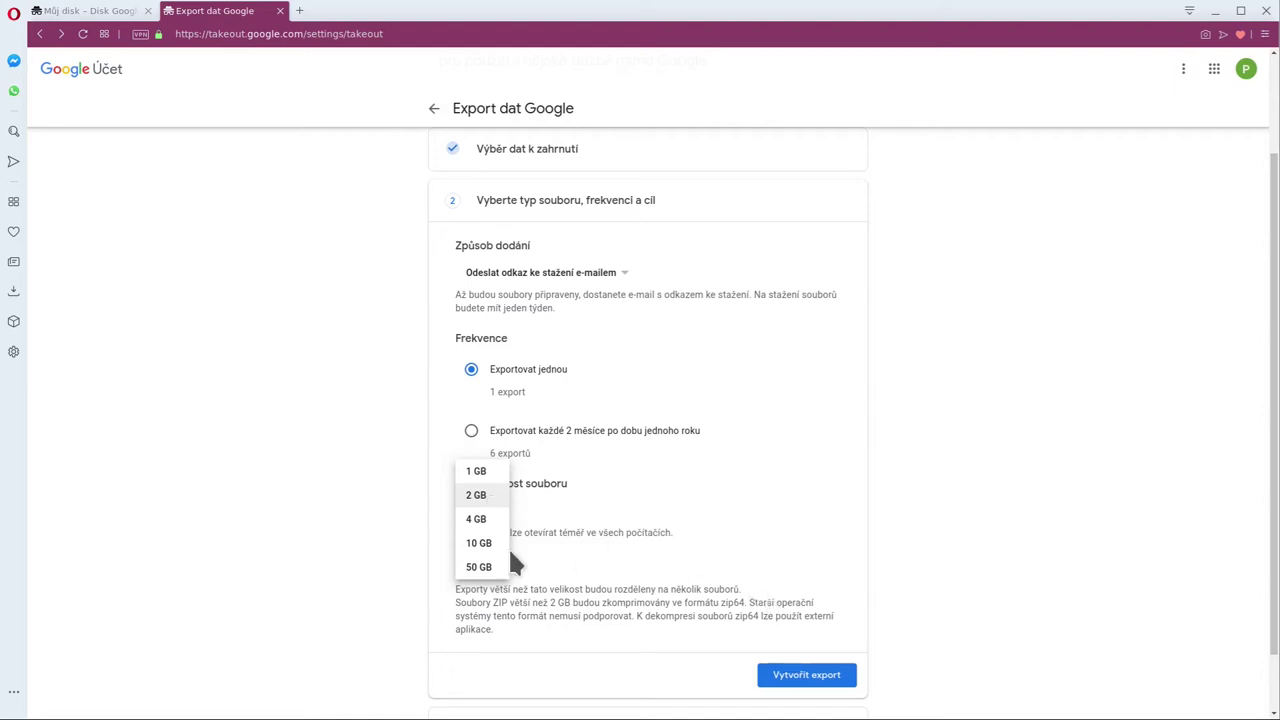
pyautogui.click(479, 567)
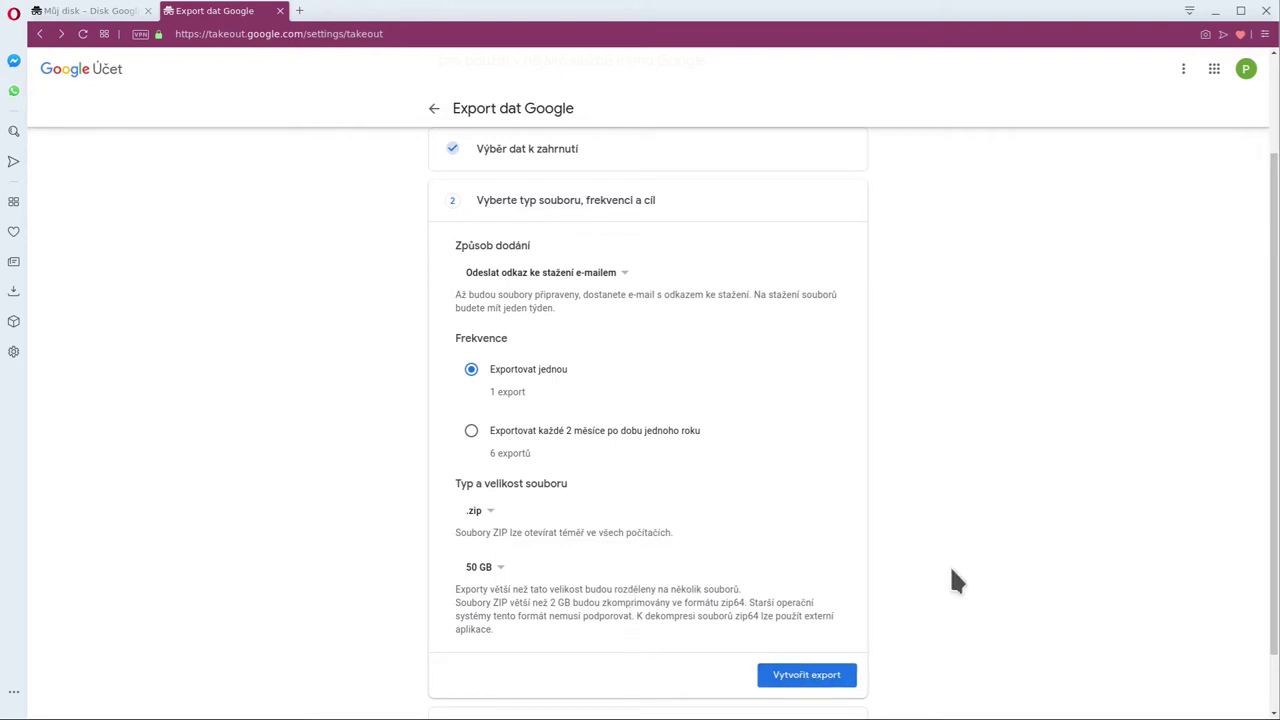
# Step: Create the export with the chosen settings and read its progress notice
pyautogui.scroll(-1, 850, 600)
pyautogui.click(794, 609)
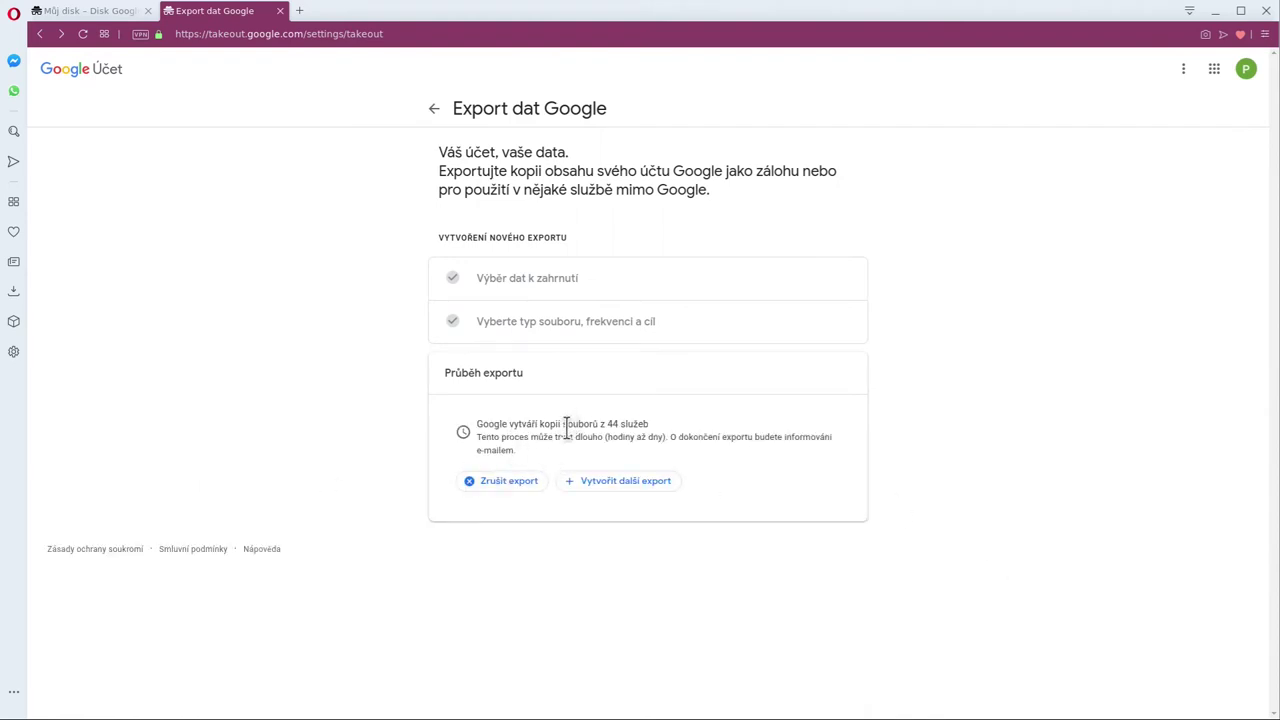
pyautogui.moveTo(566, 424); pyautogui.dragTo(631, 408)
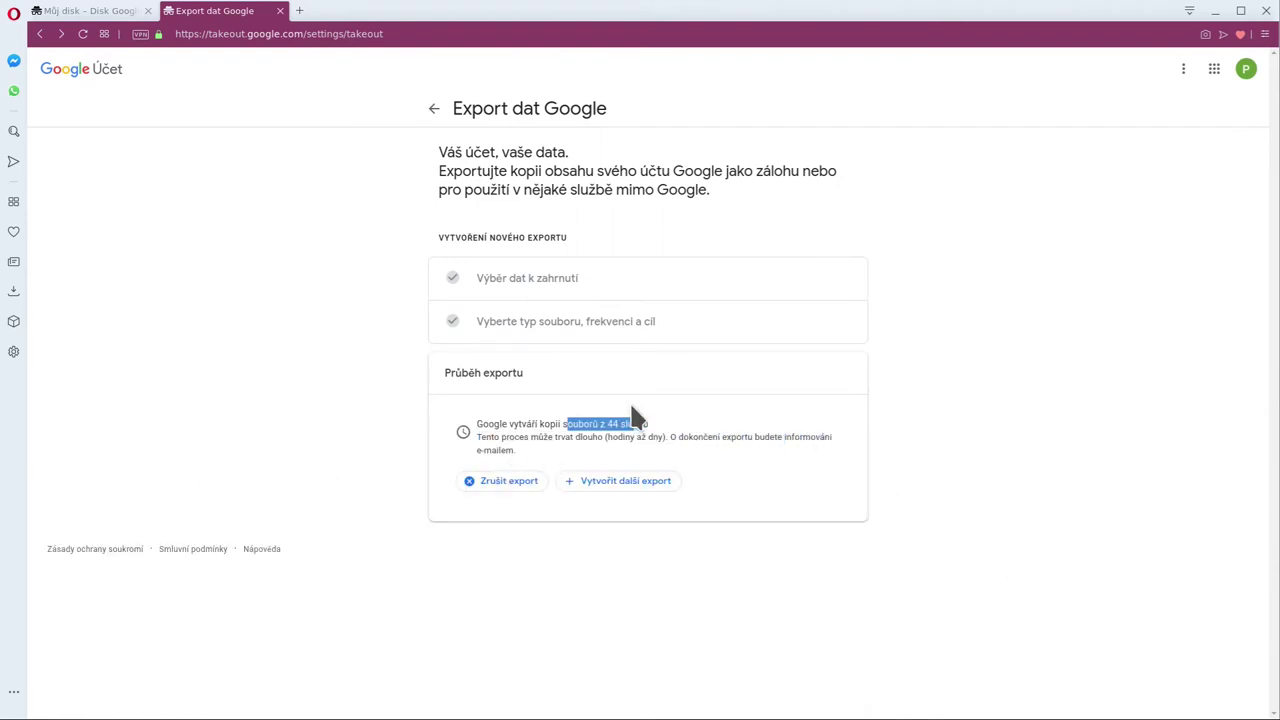
pyautogui.click(713, 422)
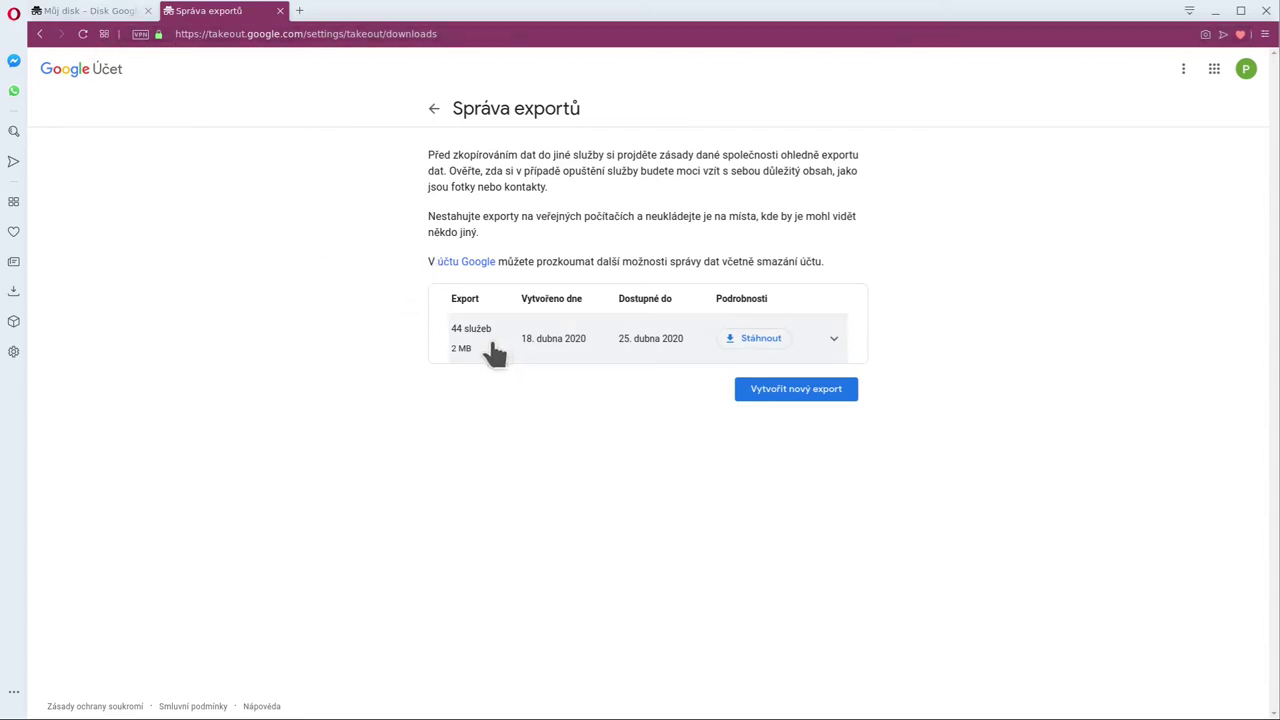
# Step: Expand the finished export's details, look through the included services and collapse the list again
pyautogui.click(833, 340)
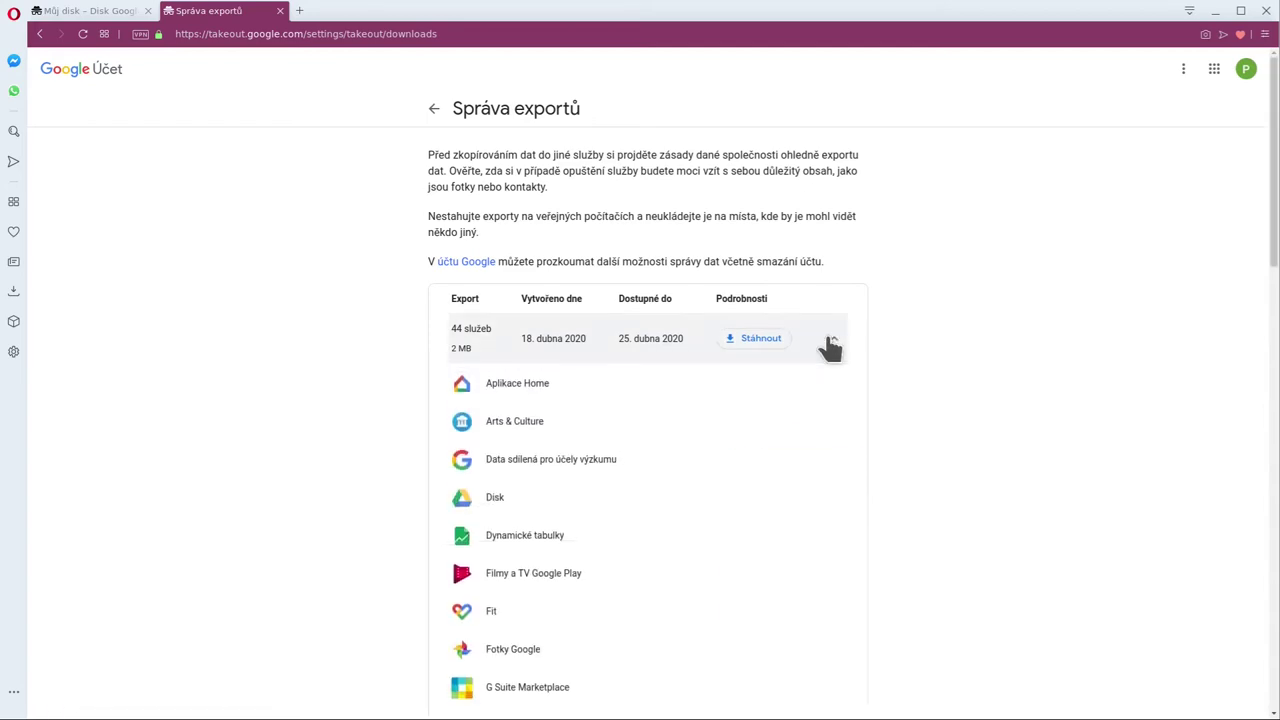
pyautogui.scroll(-5, 975, 400)
pyautogui.scroll(-10, 634, 460)
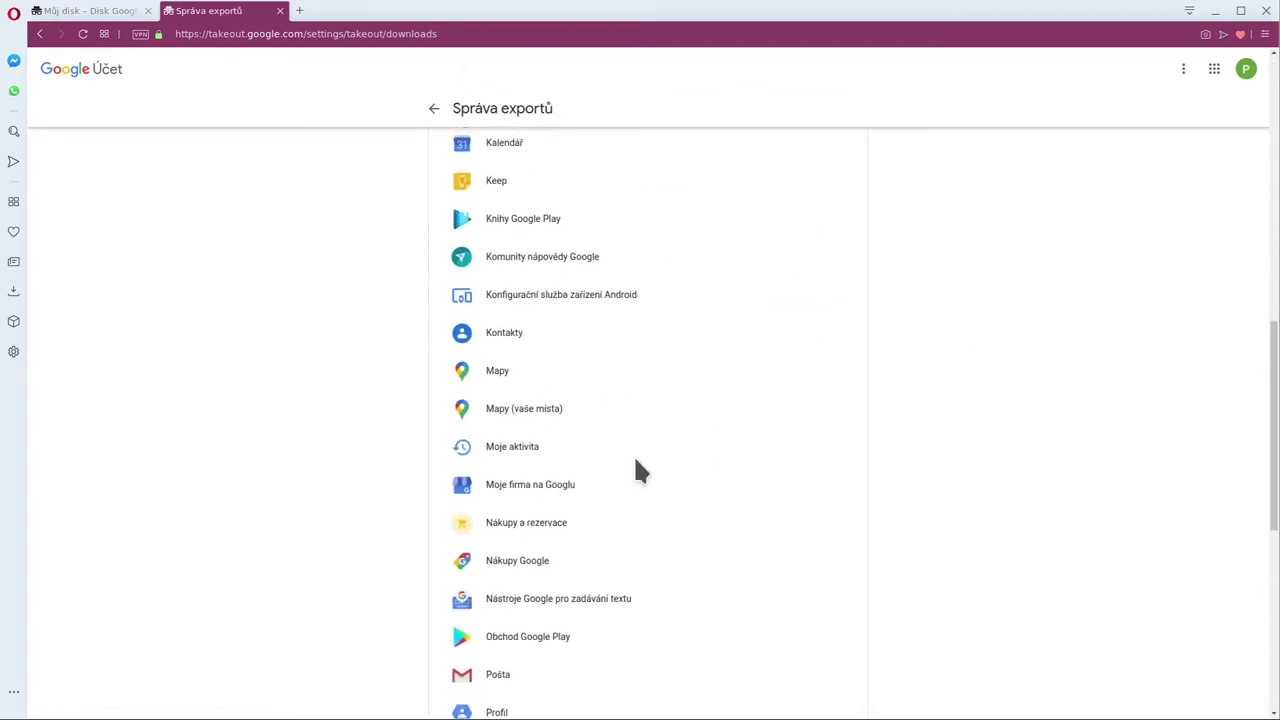
pyautogui.scroll(5, 617, 415)
pyautogui.scroll(8, 617, 408)
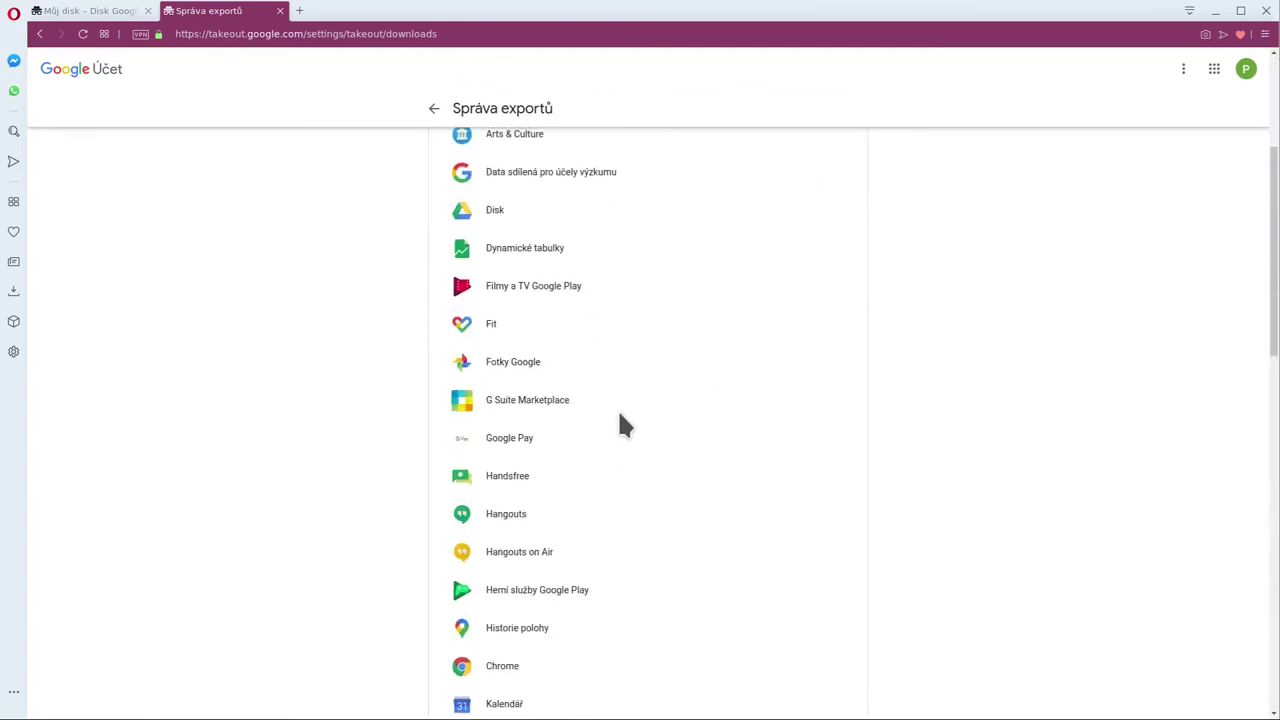
pyautogui.click(836, 342)
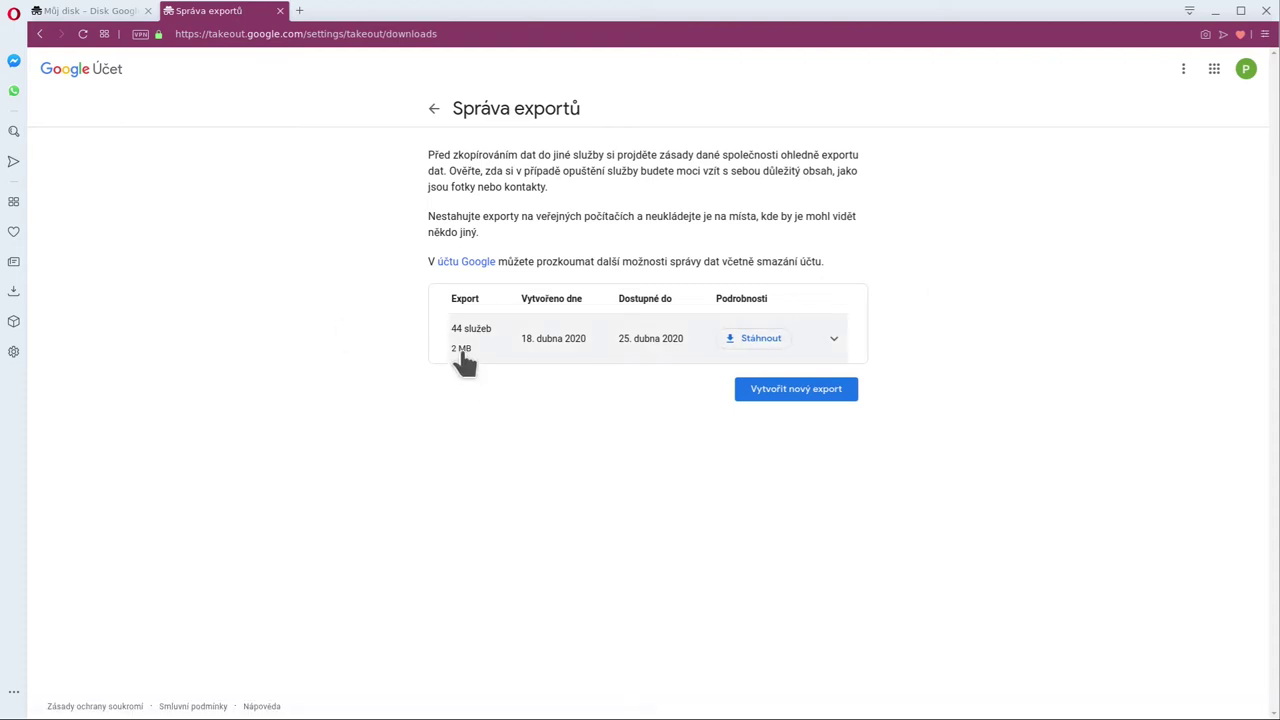
# Step: Download the finished export and verify the identity by entering the account password
pyautogui.click(750, 336)
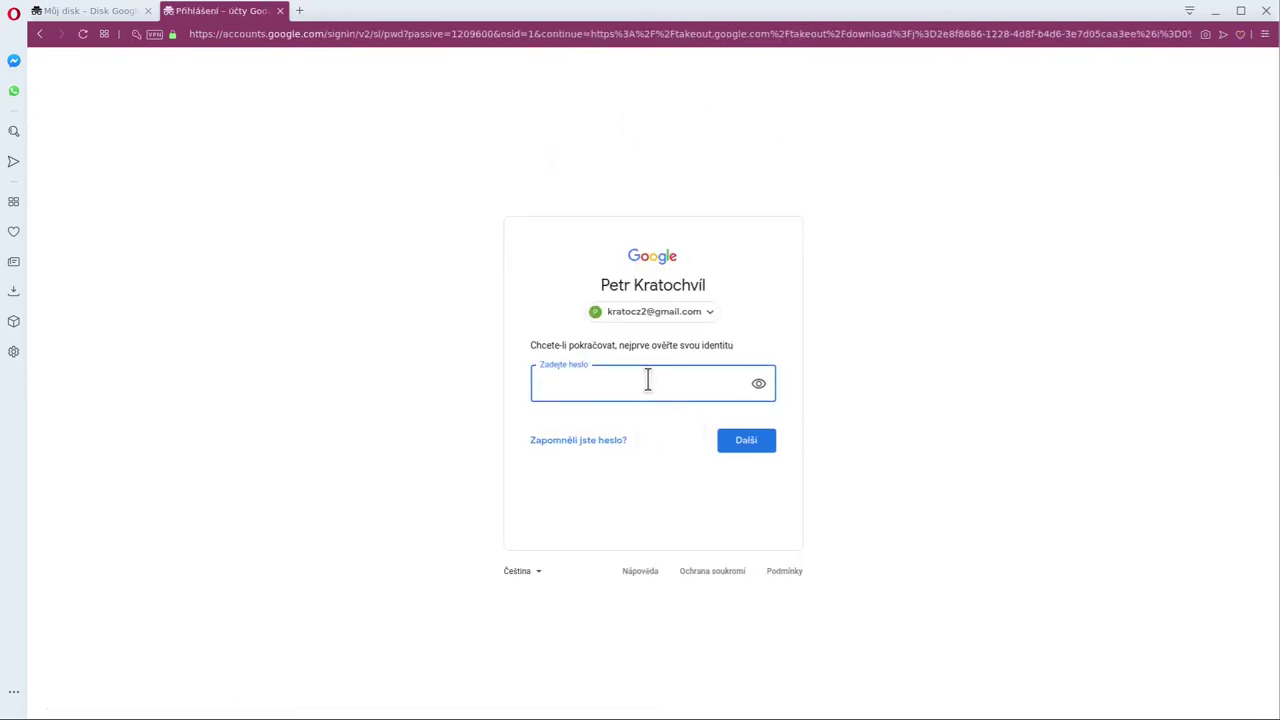
pyautogui.write('••••••••••••')
pyautogui.press('Return')
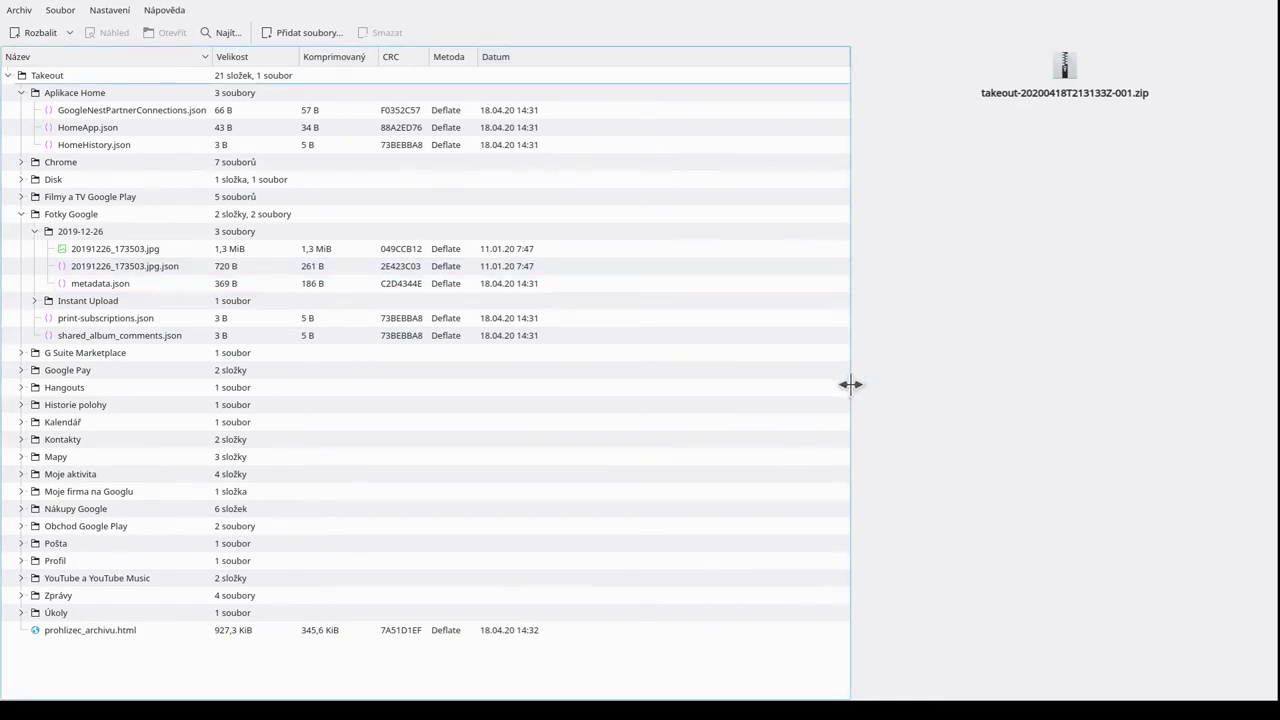
# Step: Widen the file list of the downloaded Takeout archive, then collapse and re-expand the Aplikace Home folder
pyautogui.moveTo(849, 383); pyautogui.dragTo(998, 400)
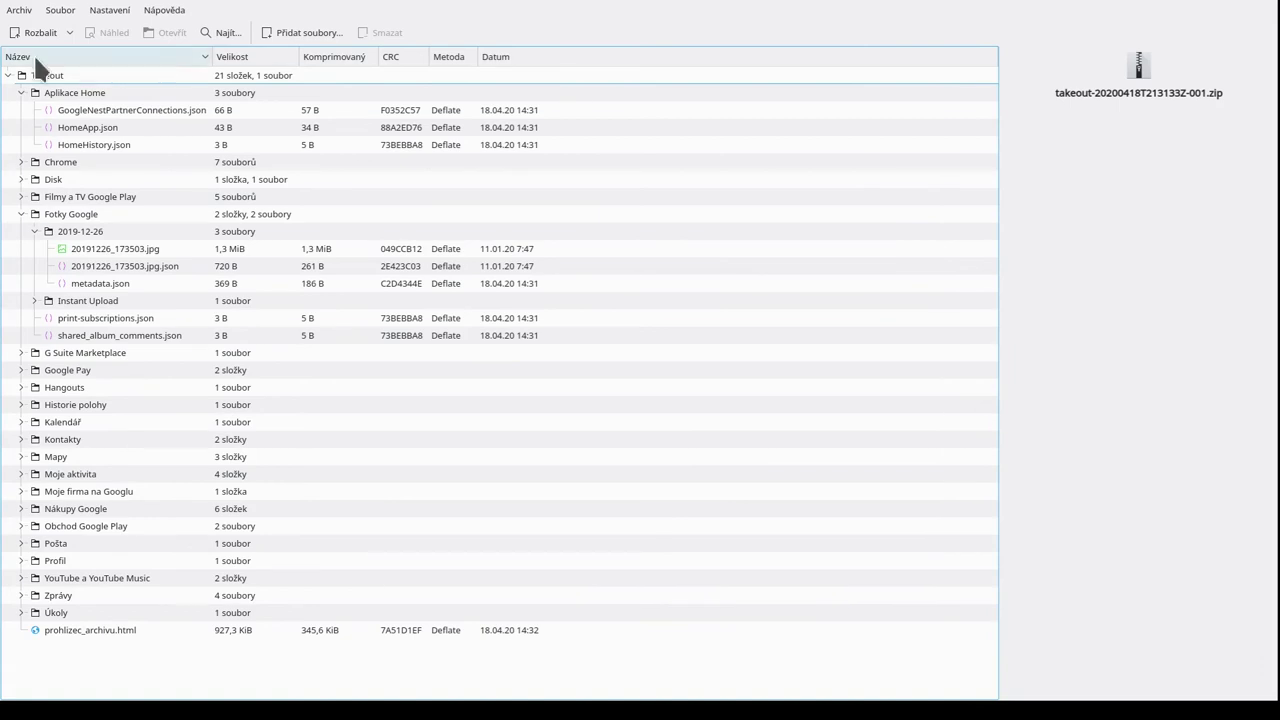
pyautogui.click(20, 93)
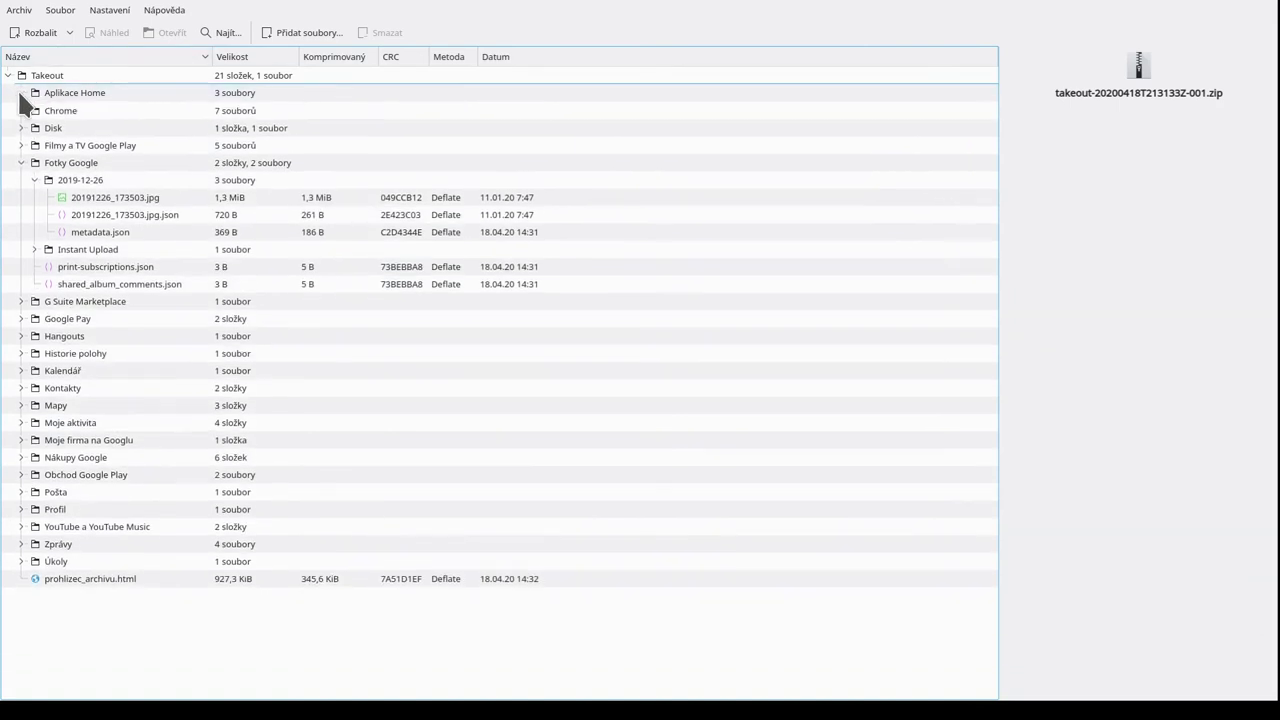
pyautogui.click(20, 93)
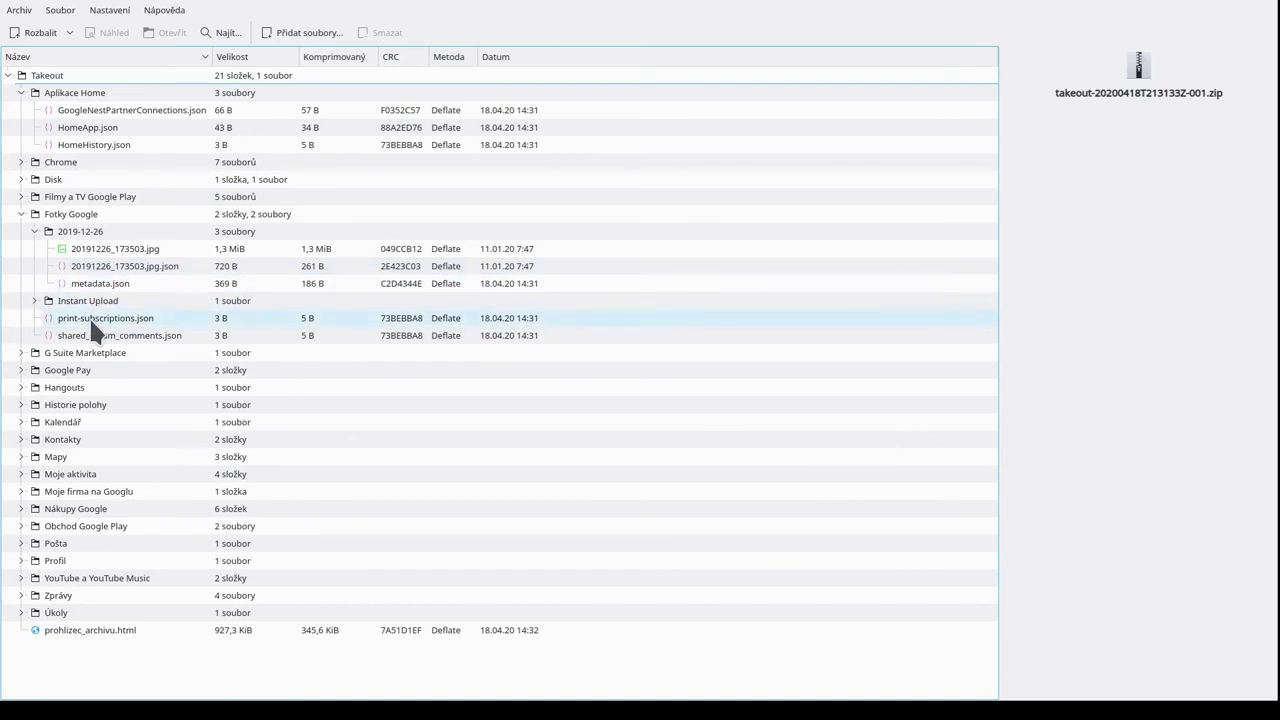
# Step: Expand the Google Pay folder and both of its subfolders to view the files they contain
pyautogui.click(22, 371)
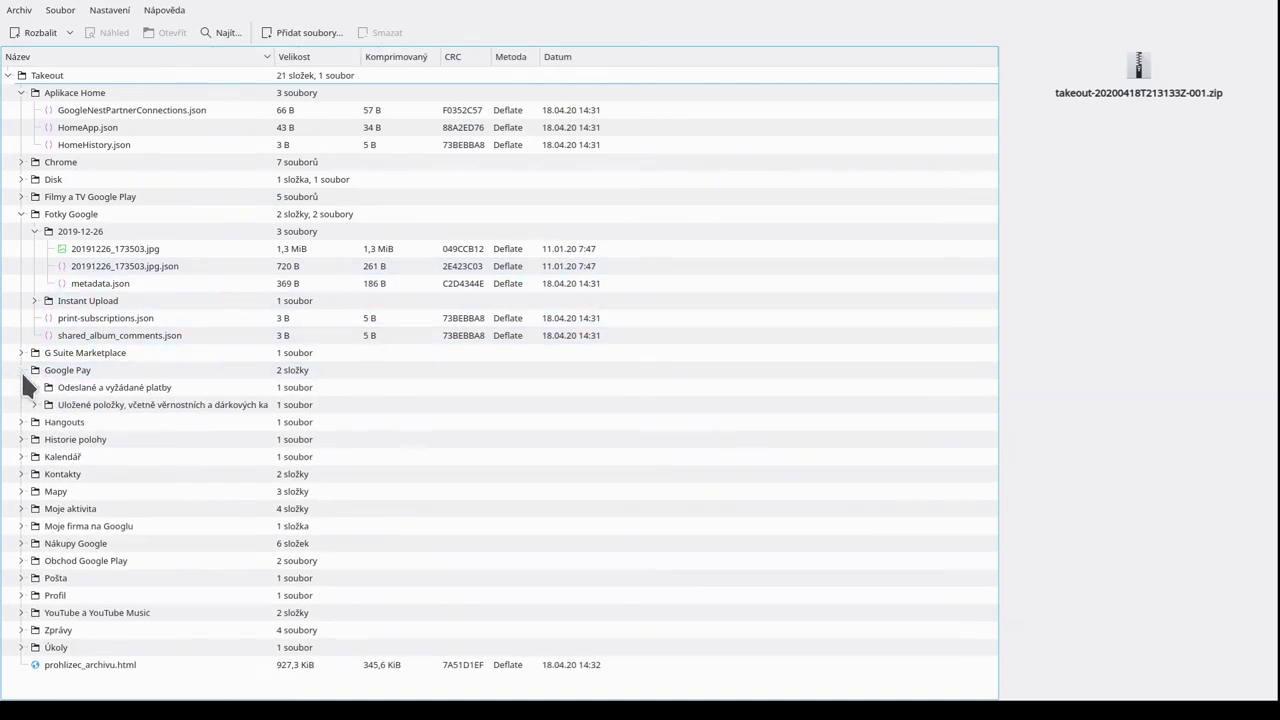
pyautogui.click(34, 388)
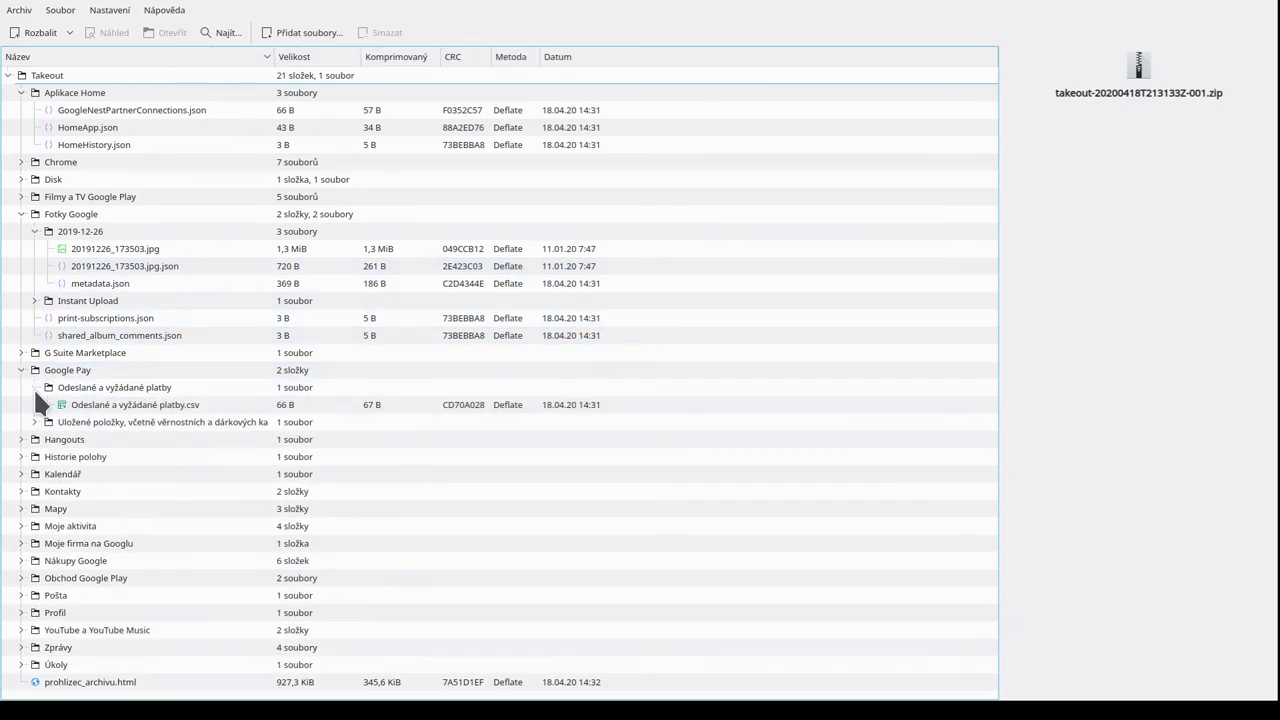
pyautogui.click(34, 422)
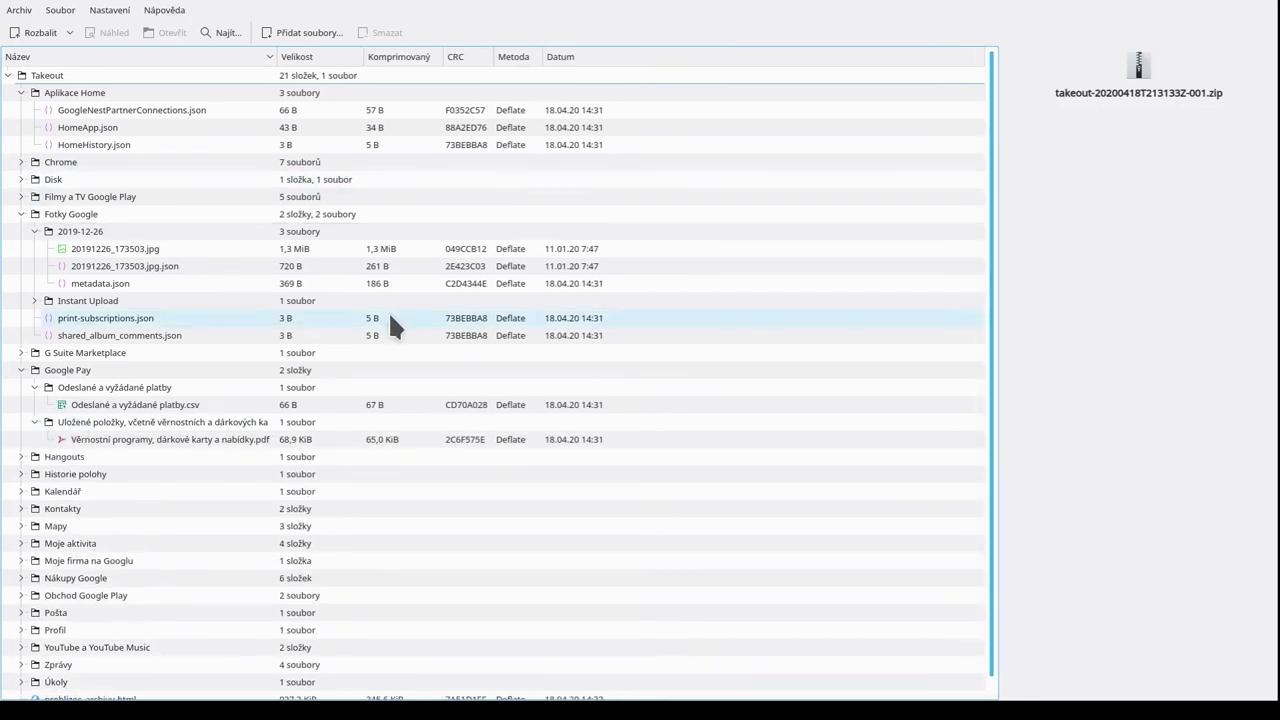